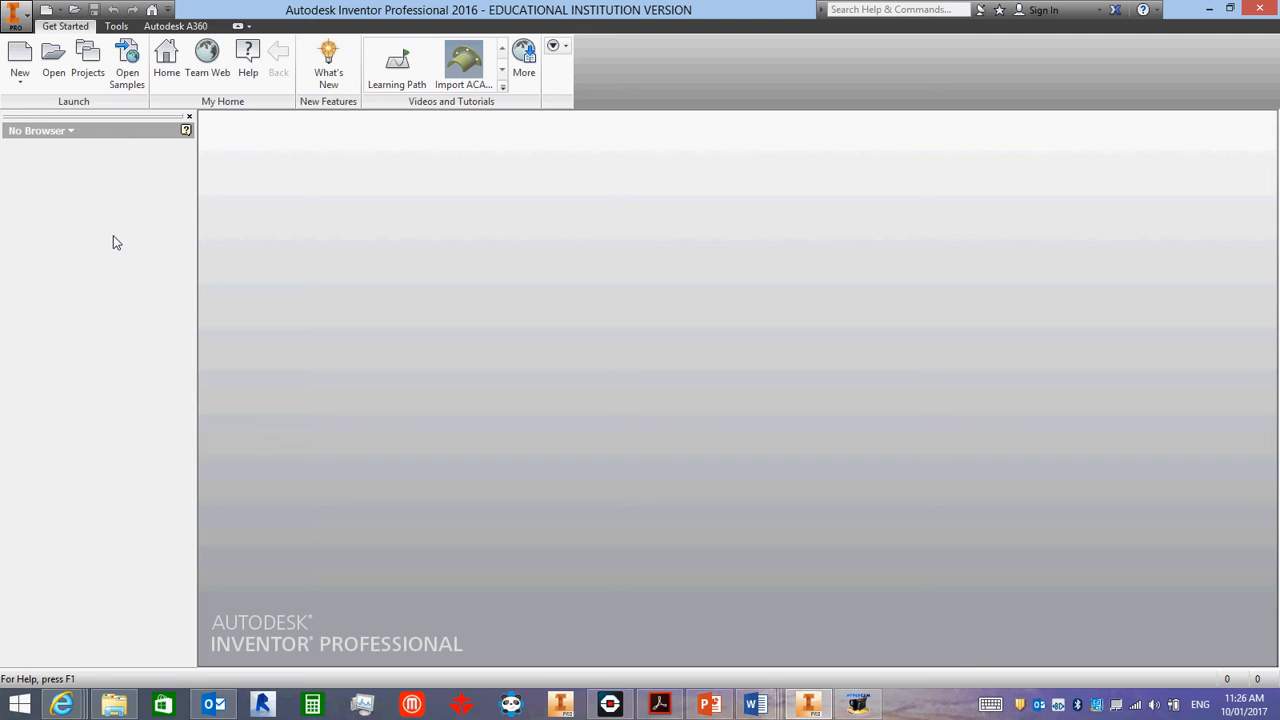
# - Create a new part file from the Standard.ipt template
pyautogui.click(21, 52)
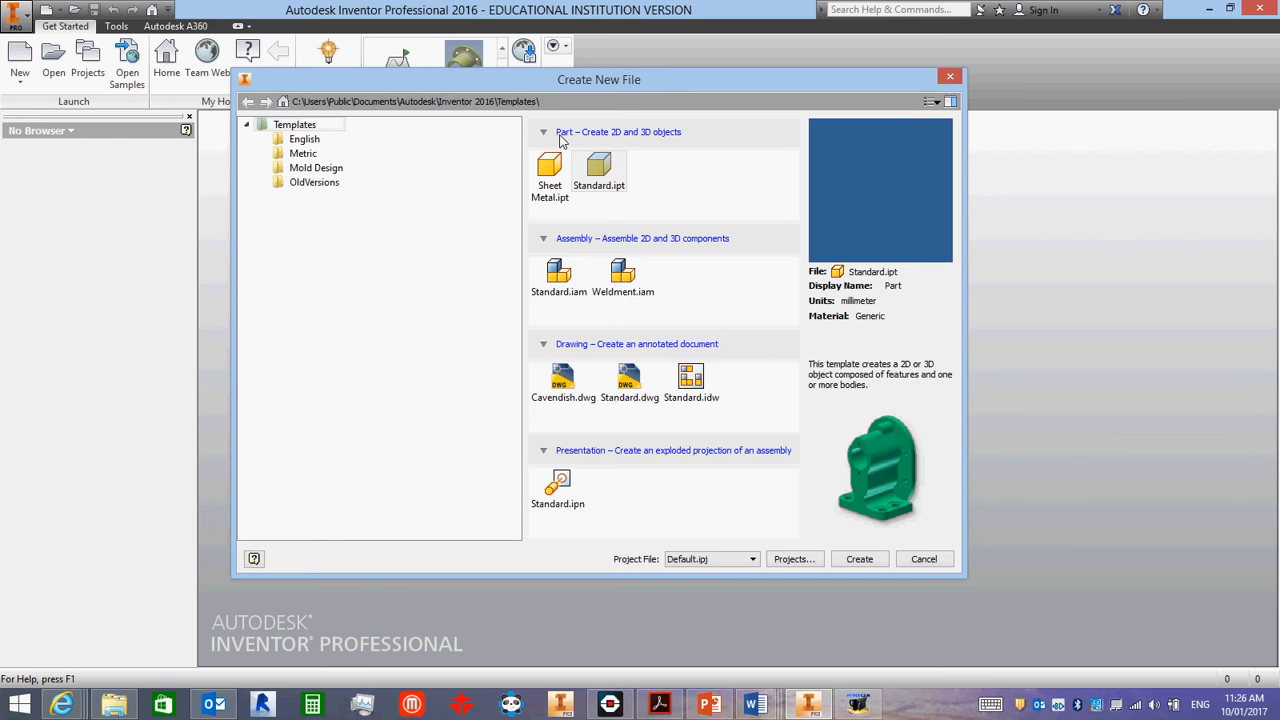
pyautogui.click(597, 172)
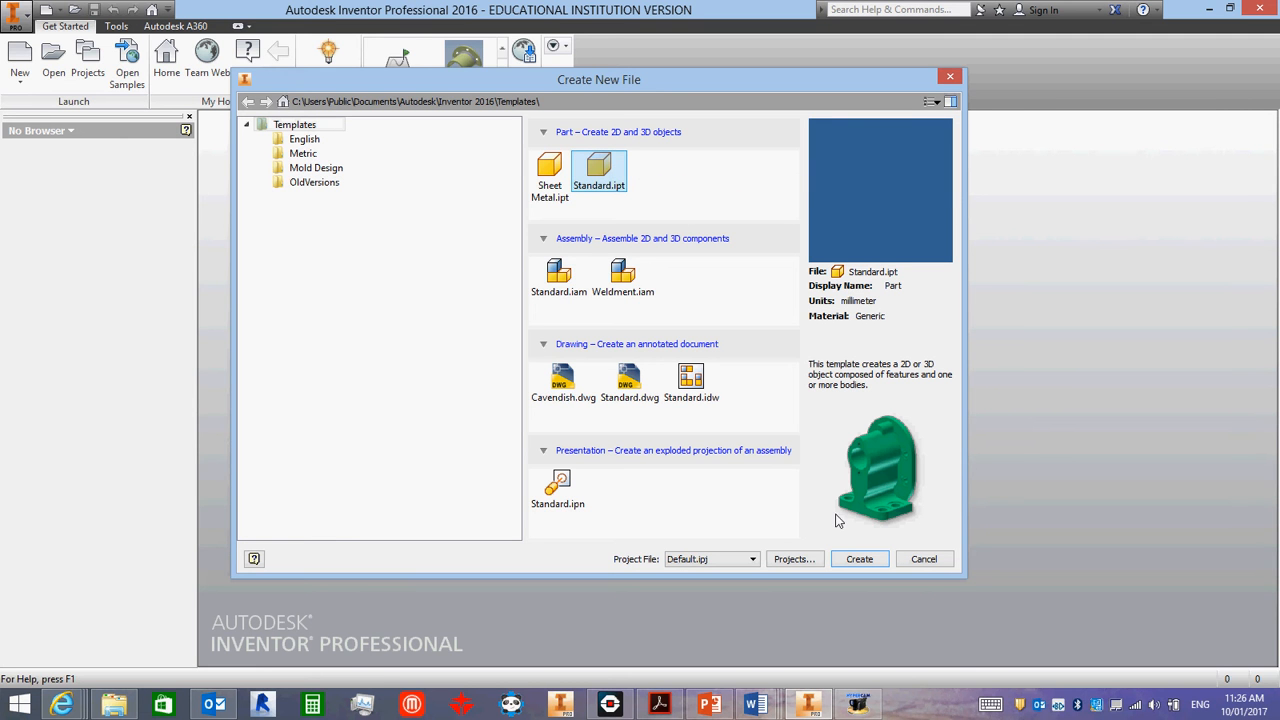
pyautogui.click(858, 560)
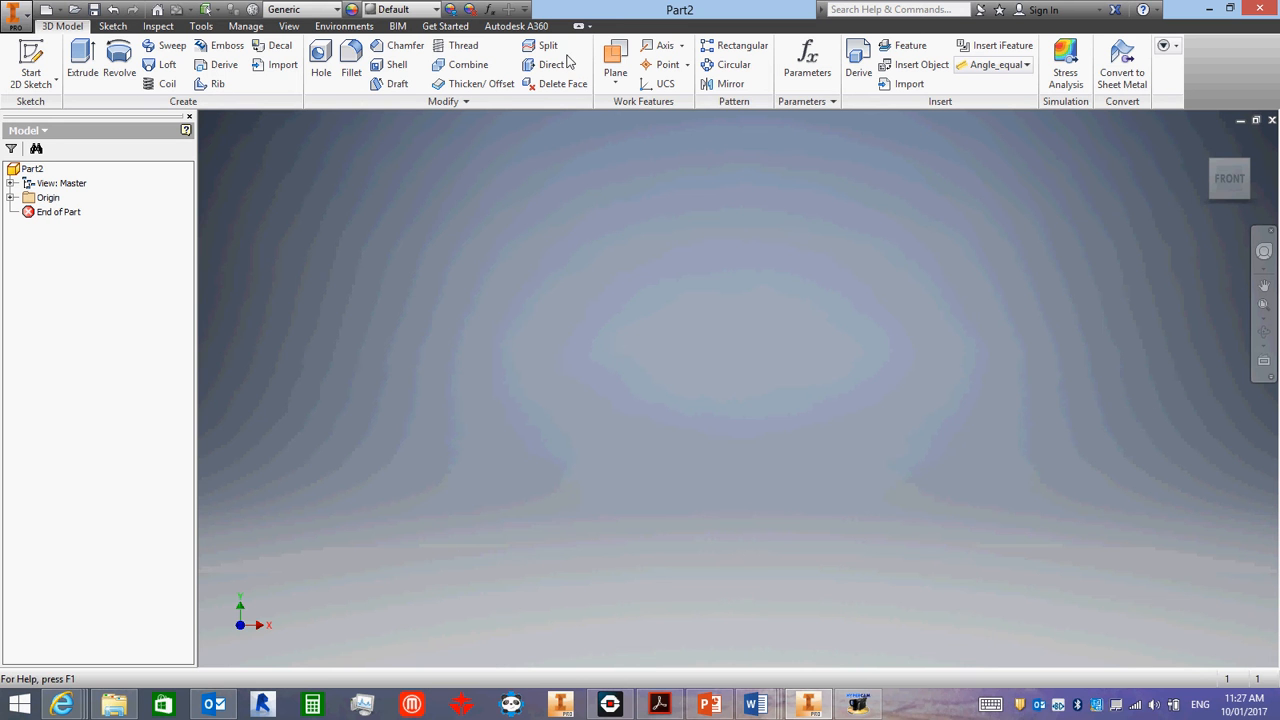
pyautogui.click(115, 27)
pyautogui.click(157, 26)
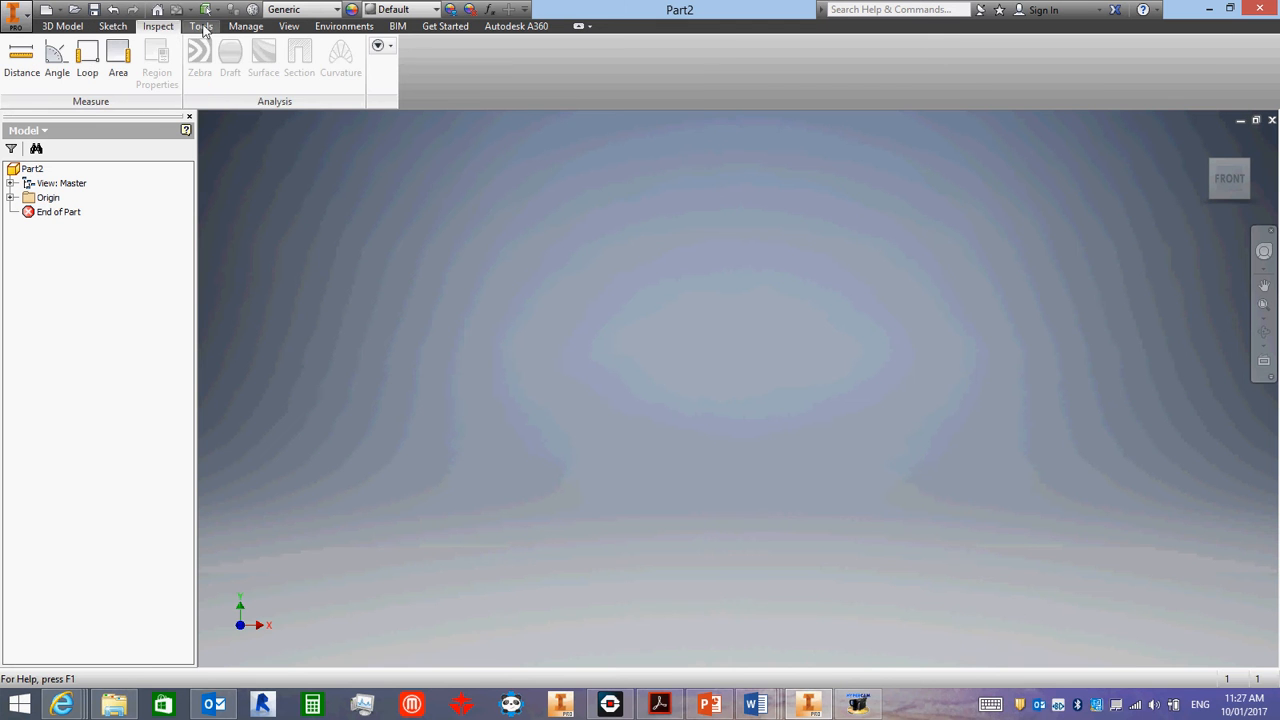
pyautogui.click(202, 27)
pyautogui.click(237, 27)
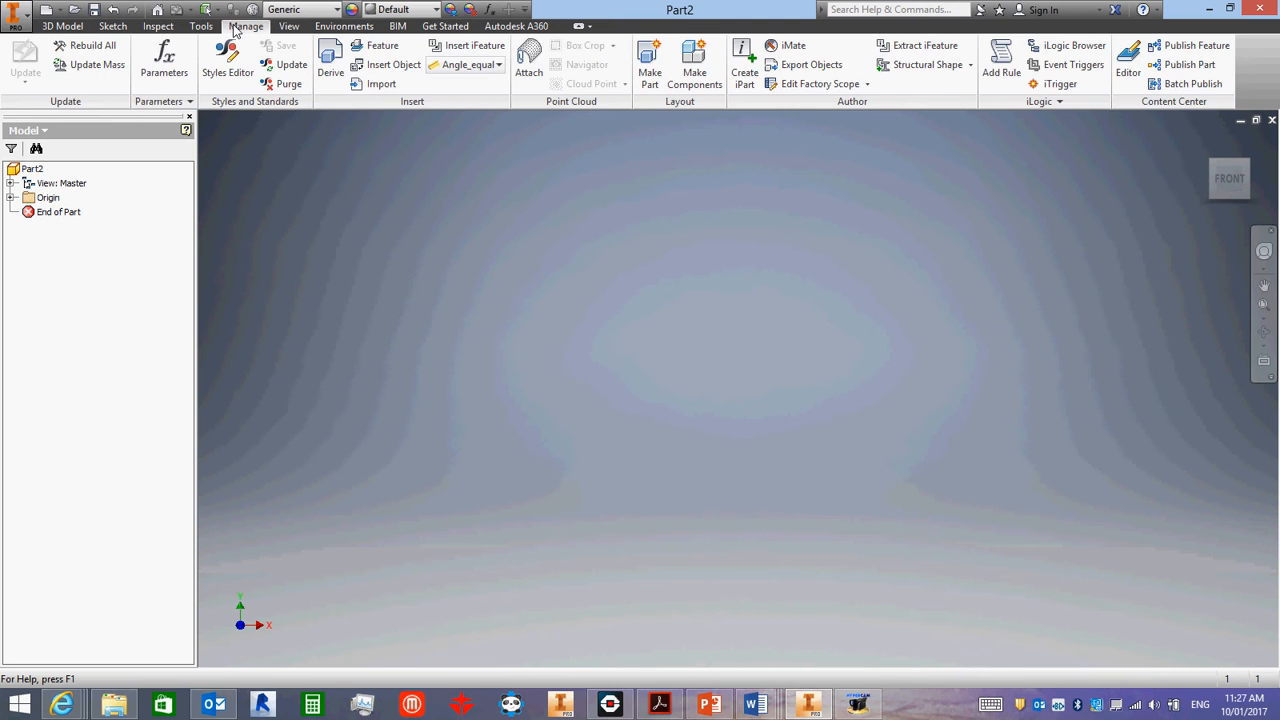
pyautogui.click(288, 26)
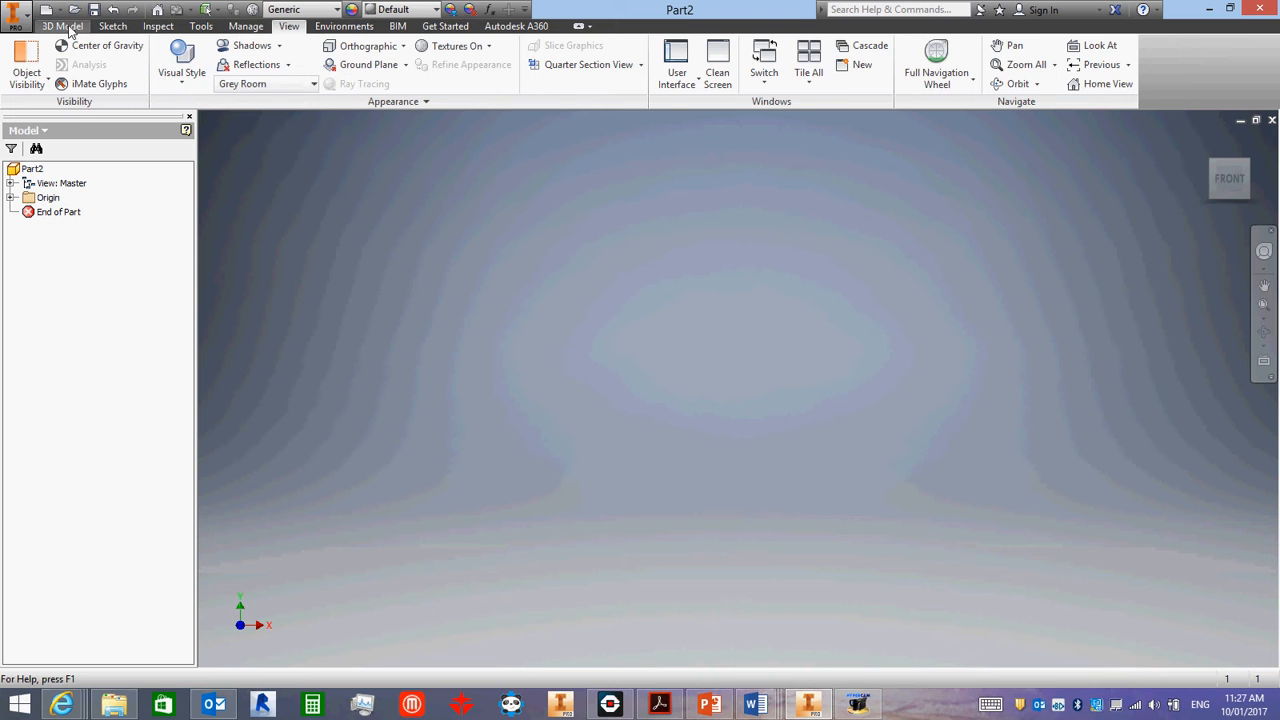
pyautogui.click(62, 26)
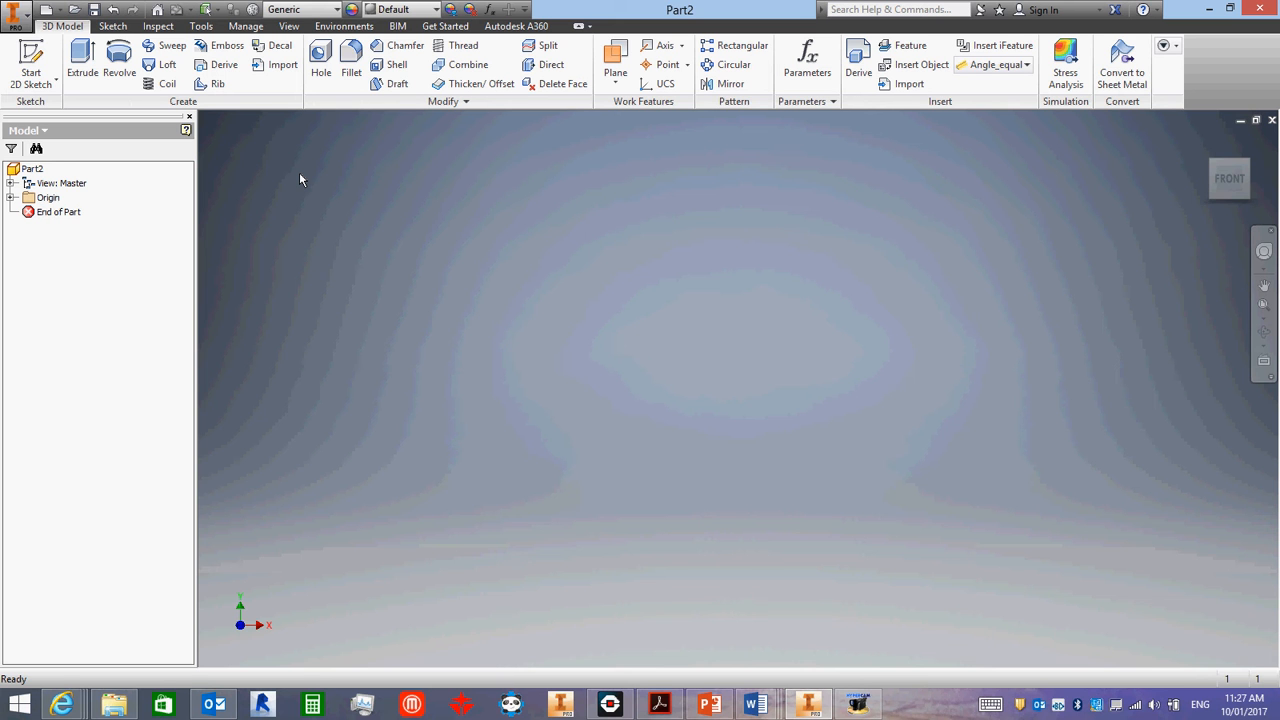
# - Start a new 2D sketch on the XZ plane
pyautogui.click(33, 88)
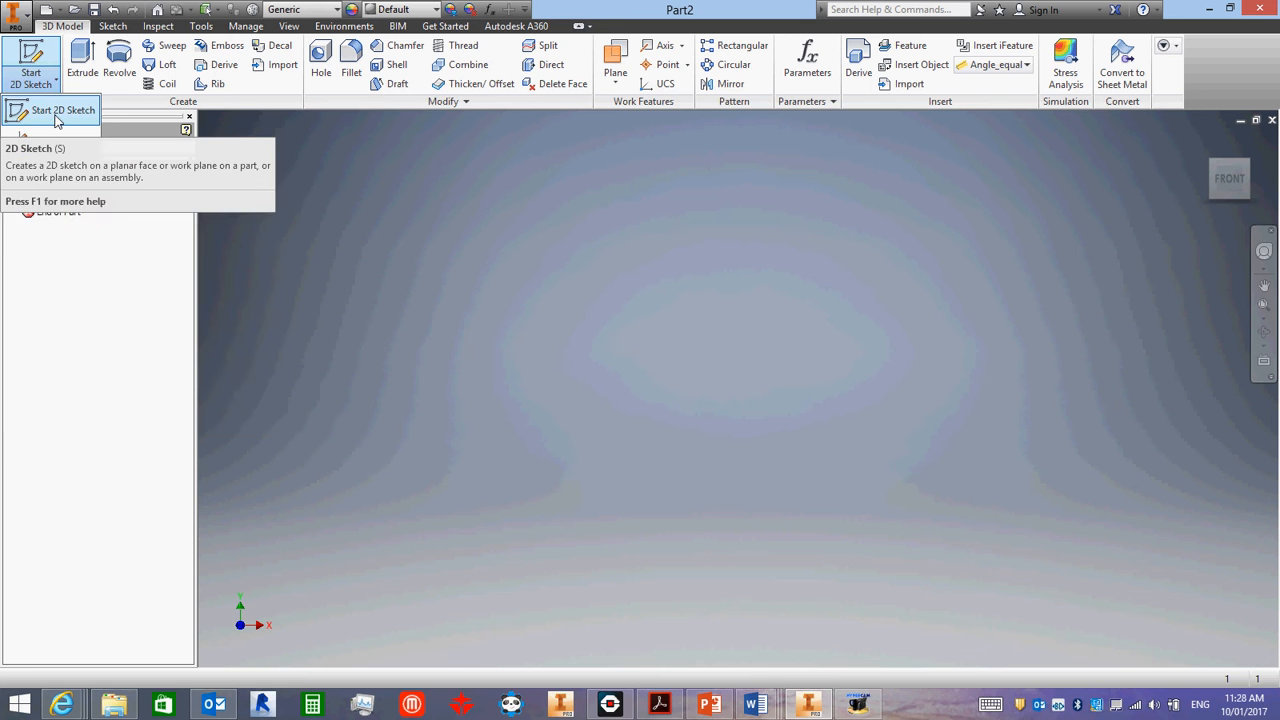
pyautogui.click(321, 132)
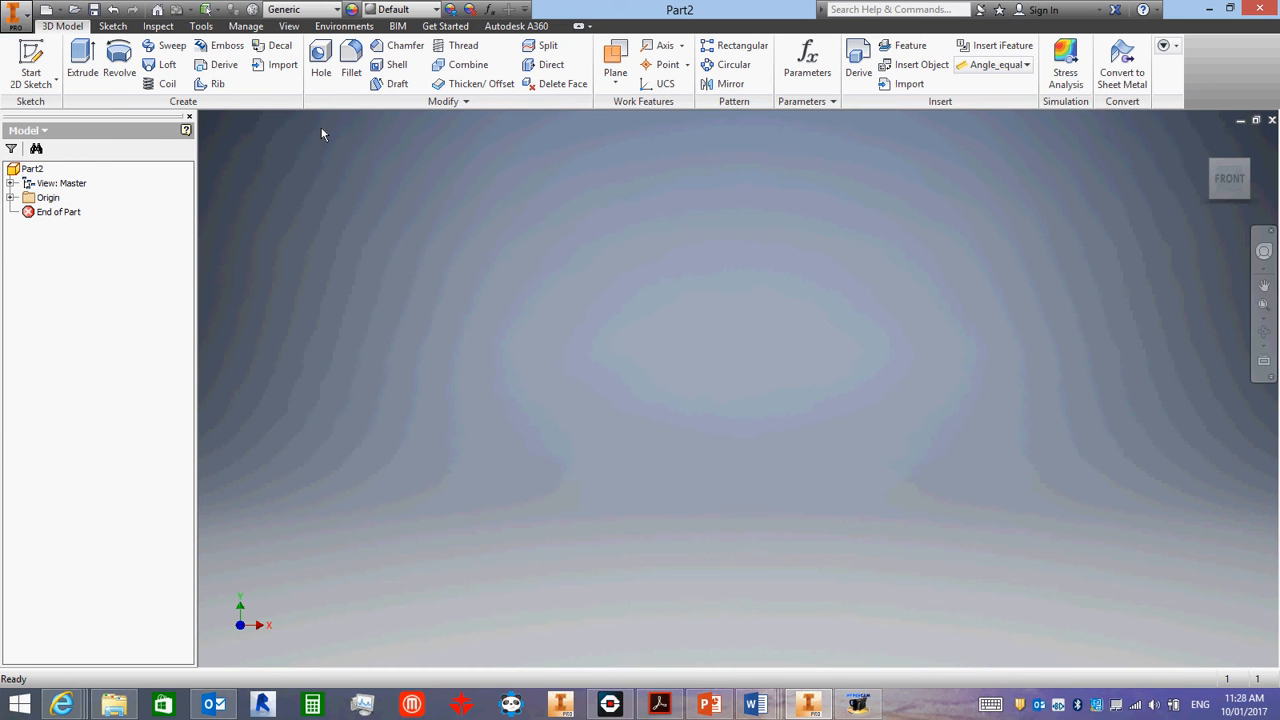
pyautogui.click(35, 55)
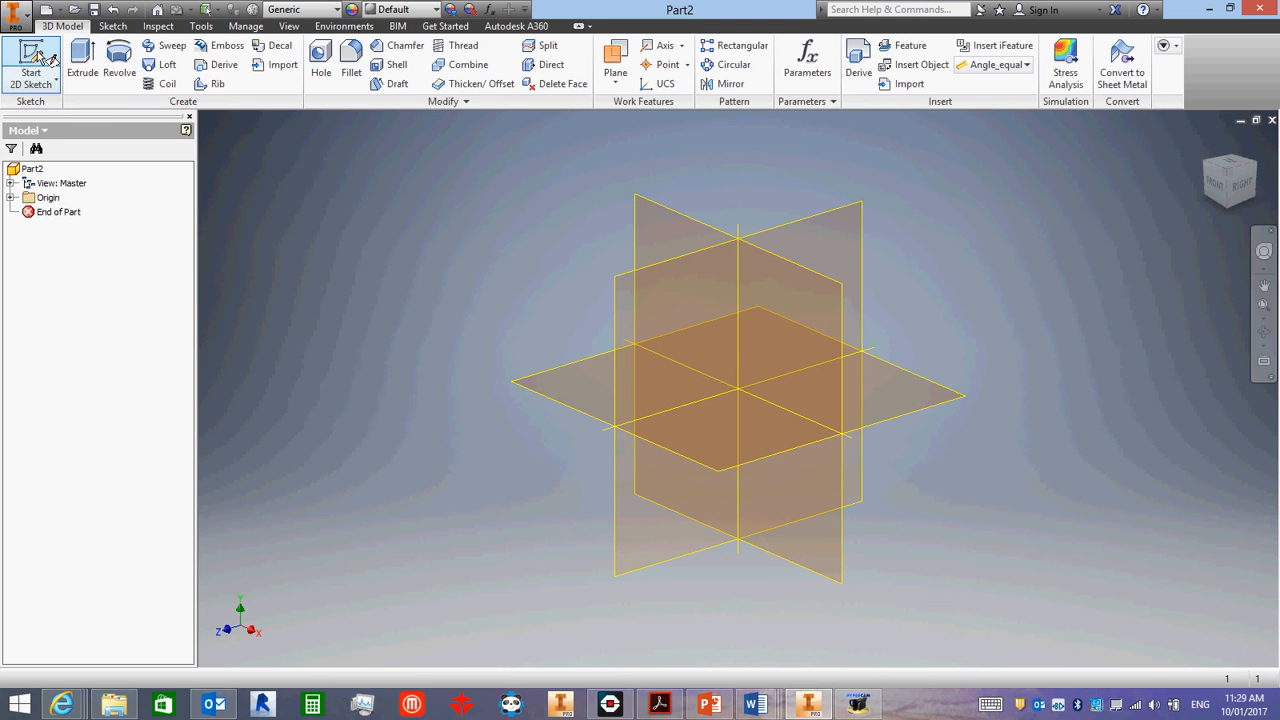
pyautogui.click(49, 58)
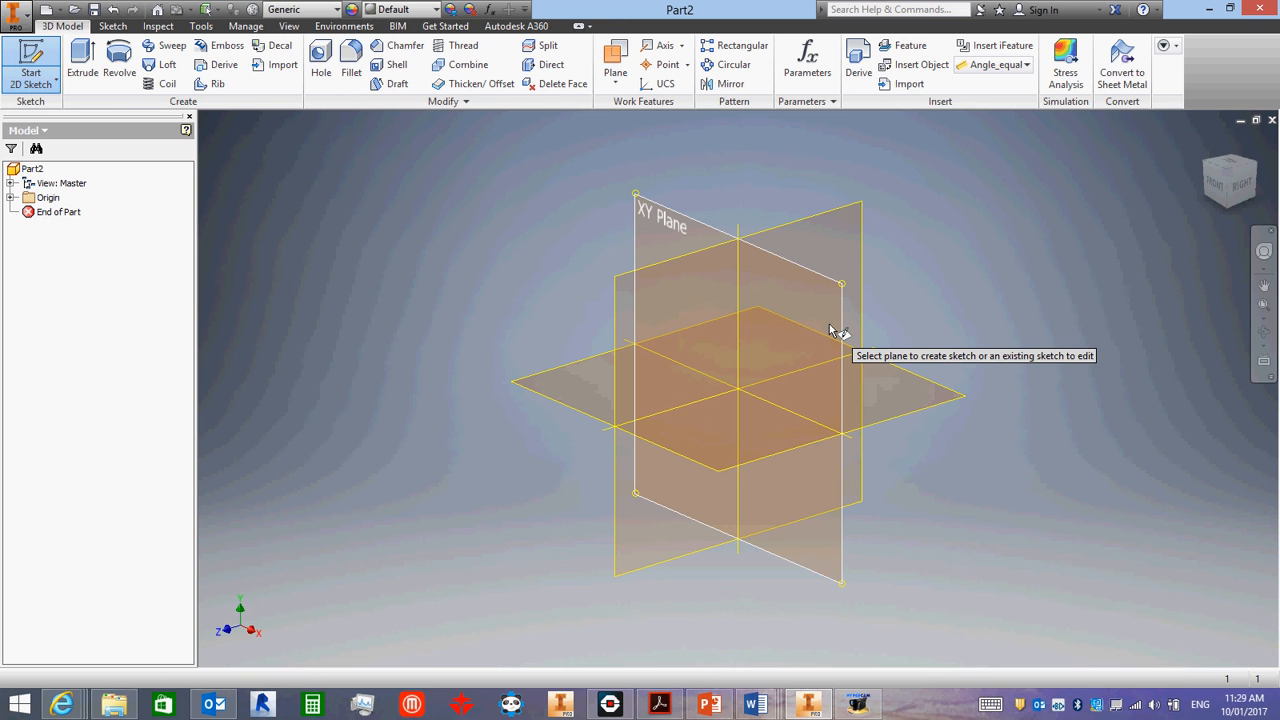
pyautogui.moveTo(829, 325)
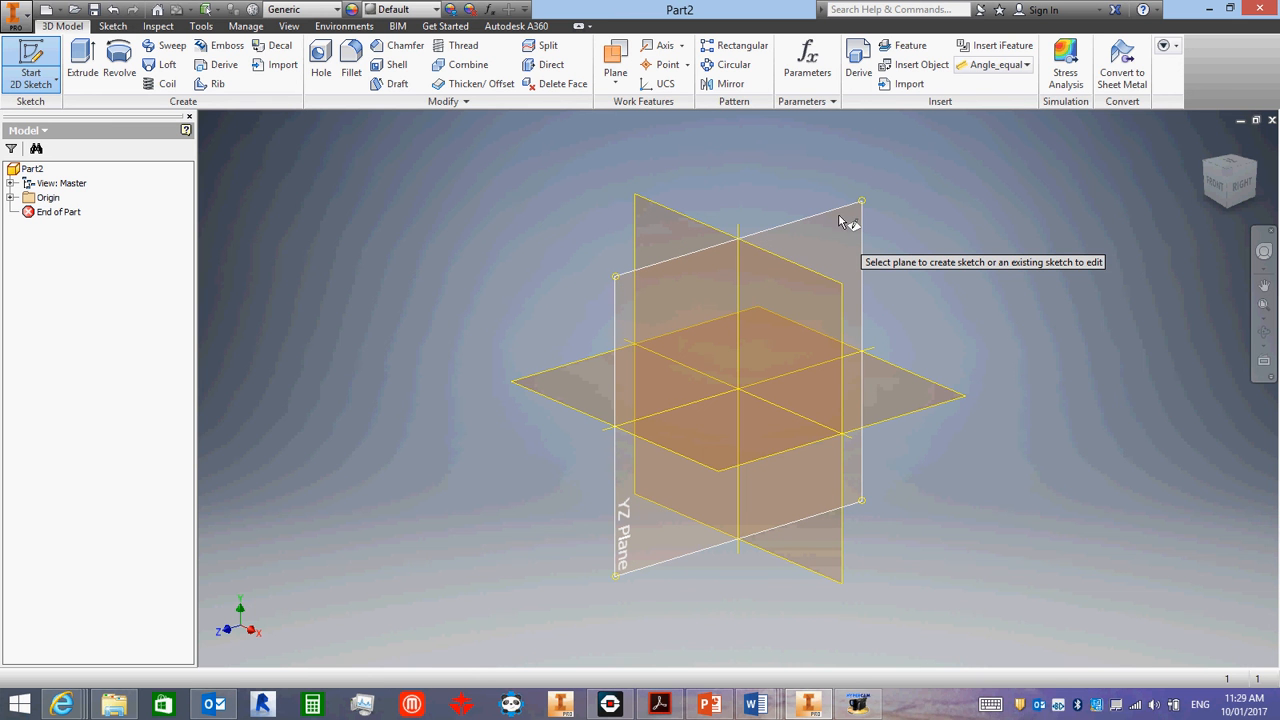
pyautogui.click(924, 393)
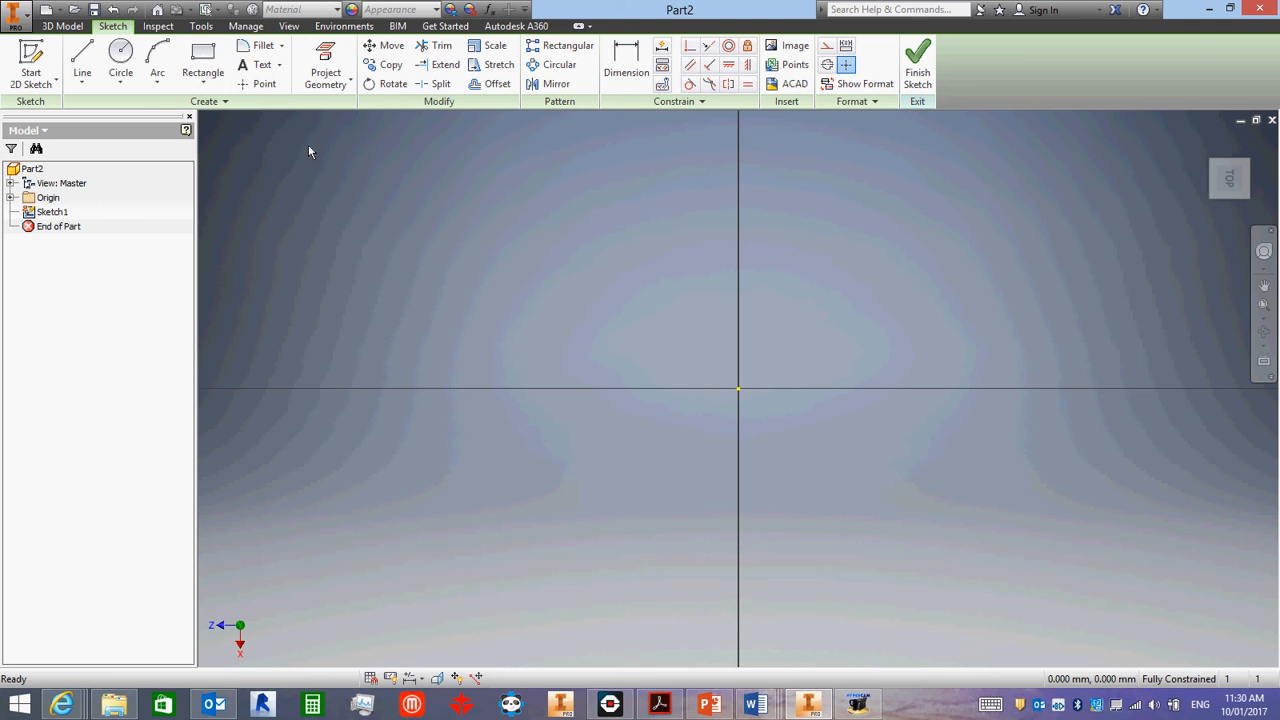
# - Draw a two-point rectangle with one corner on the origin, about 16 mm wide and 14 mm high, extending up and to the right
pyautogui.click(203, 86)
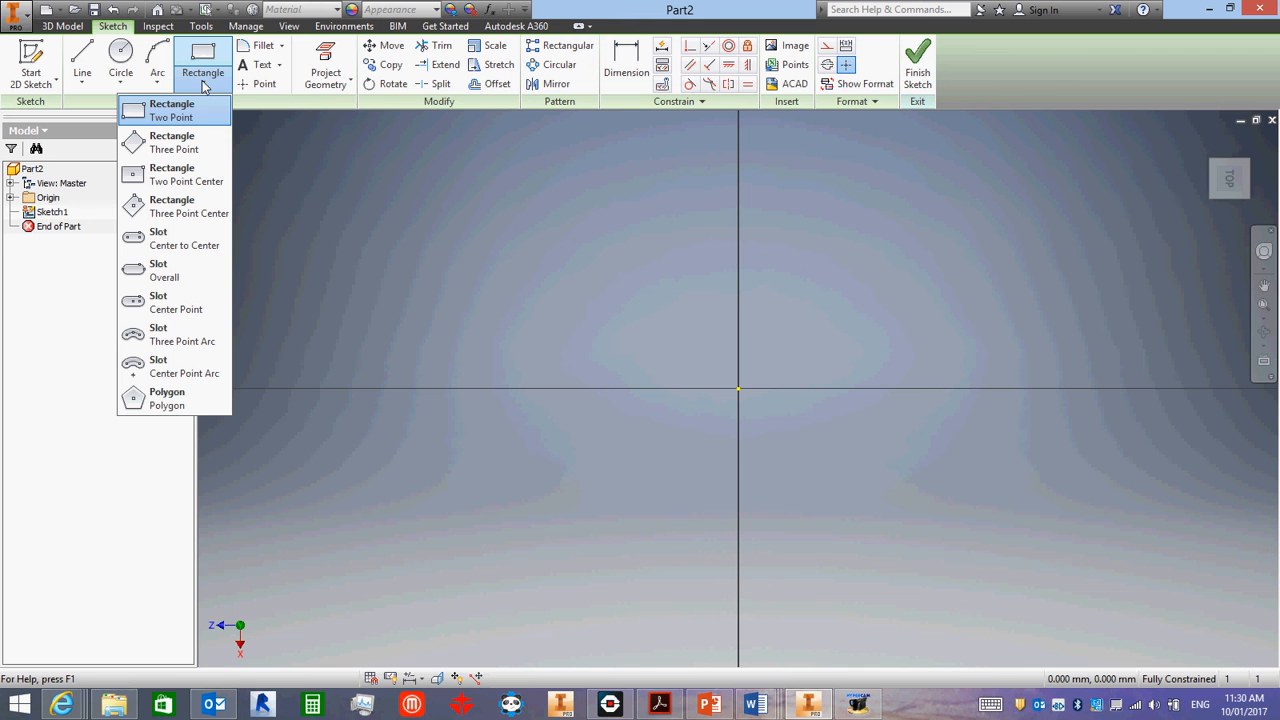
pyautogui.click(203, 86)
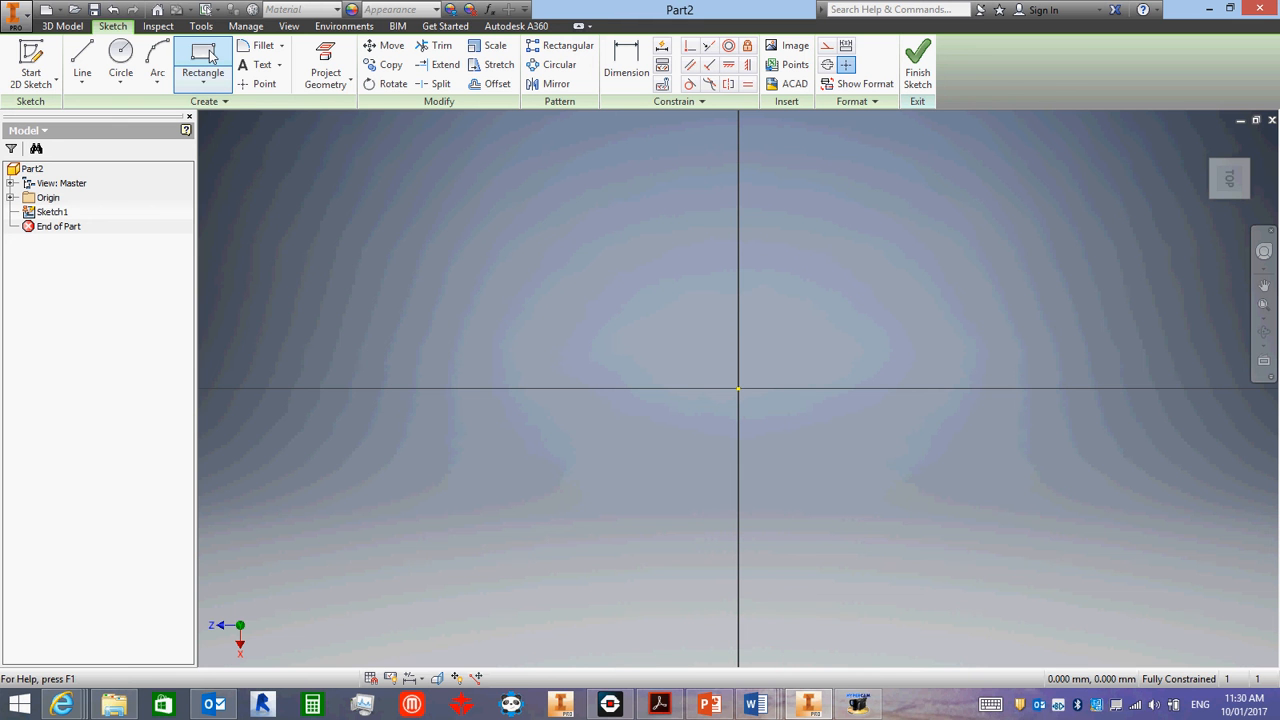
pyautogui.click(208, 57)
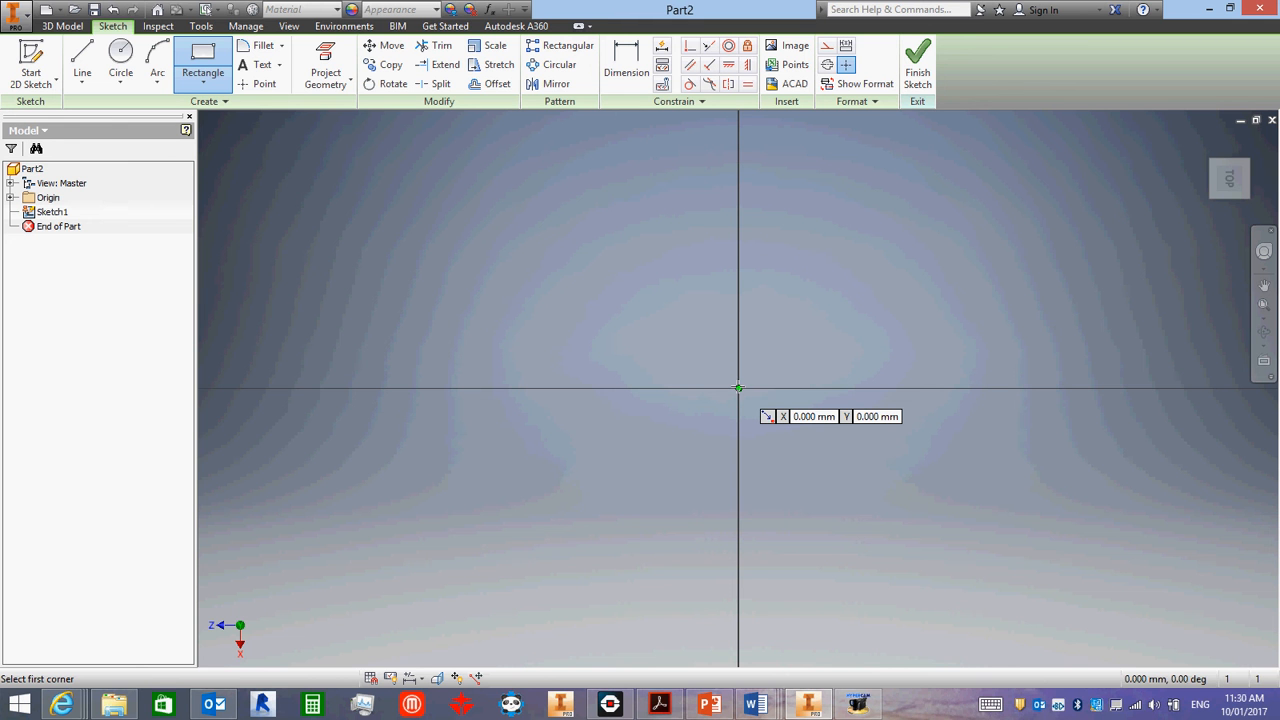
pyautogui.click(738, 388)
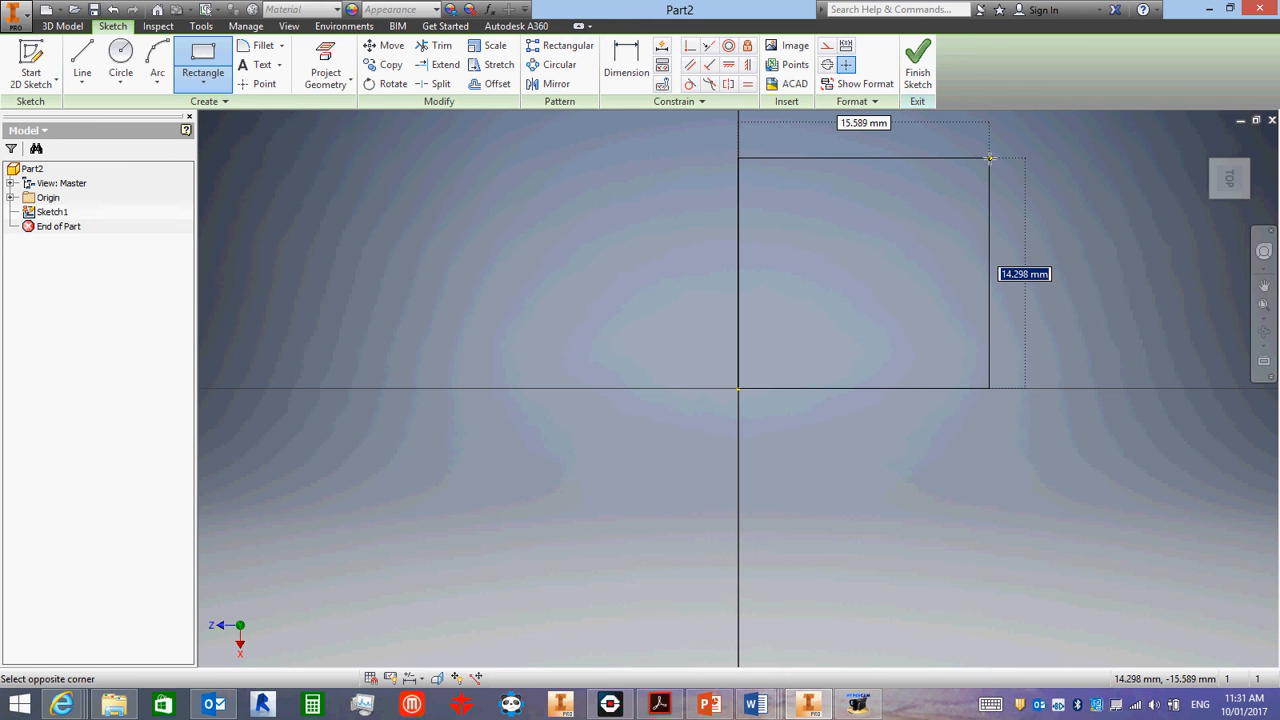
pyautogui.write('15')
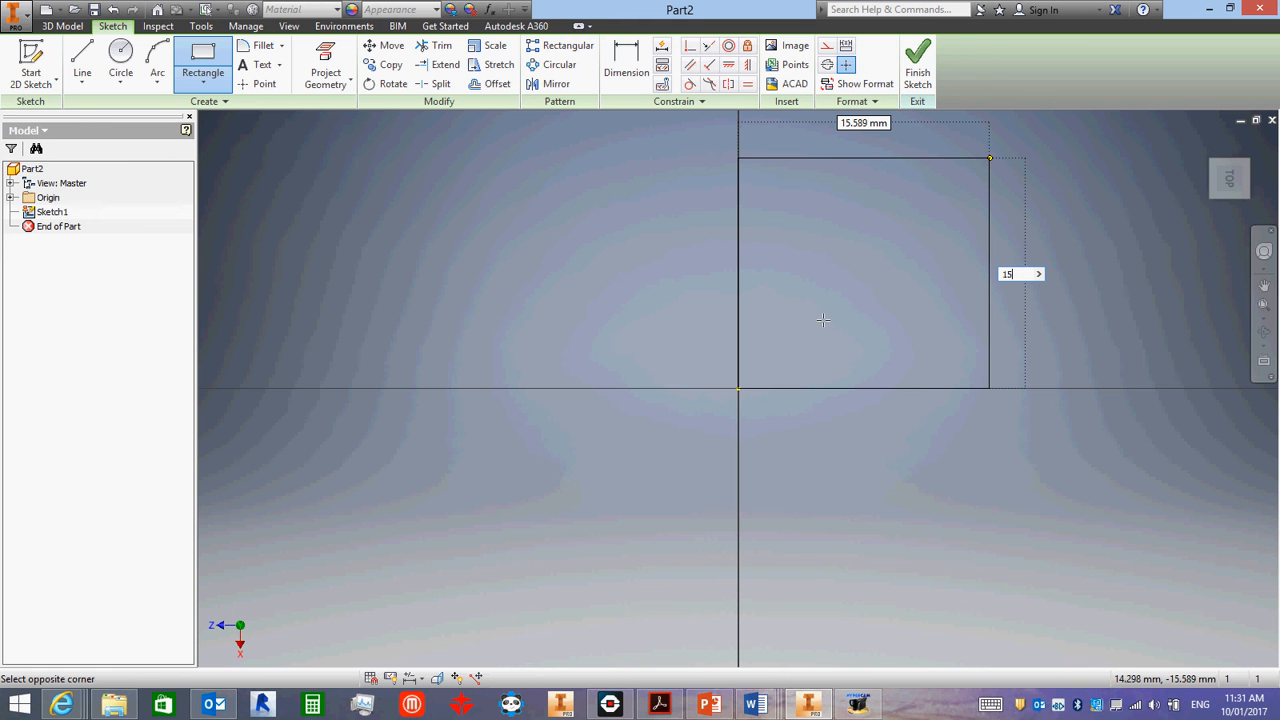
pyautogui.click(993, 157)
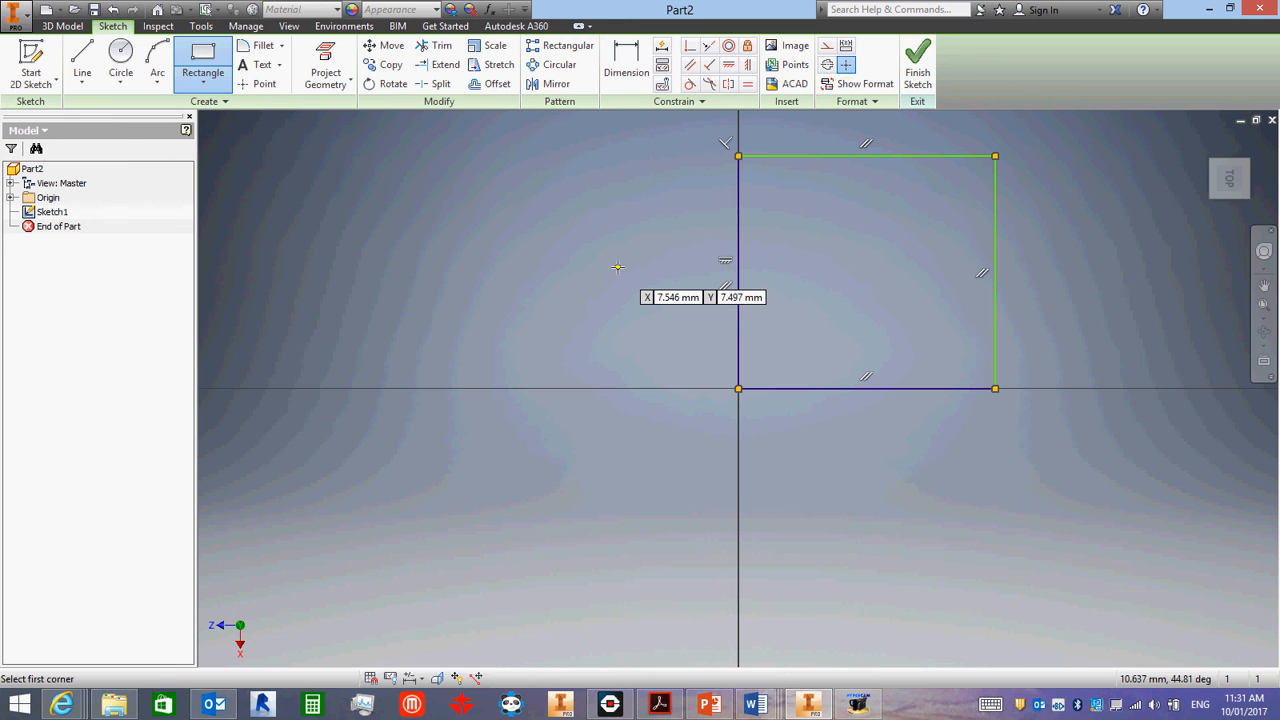
pyautogui.press('Escape')
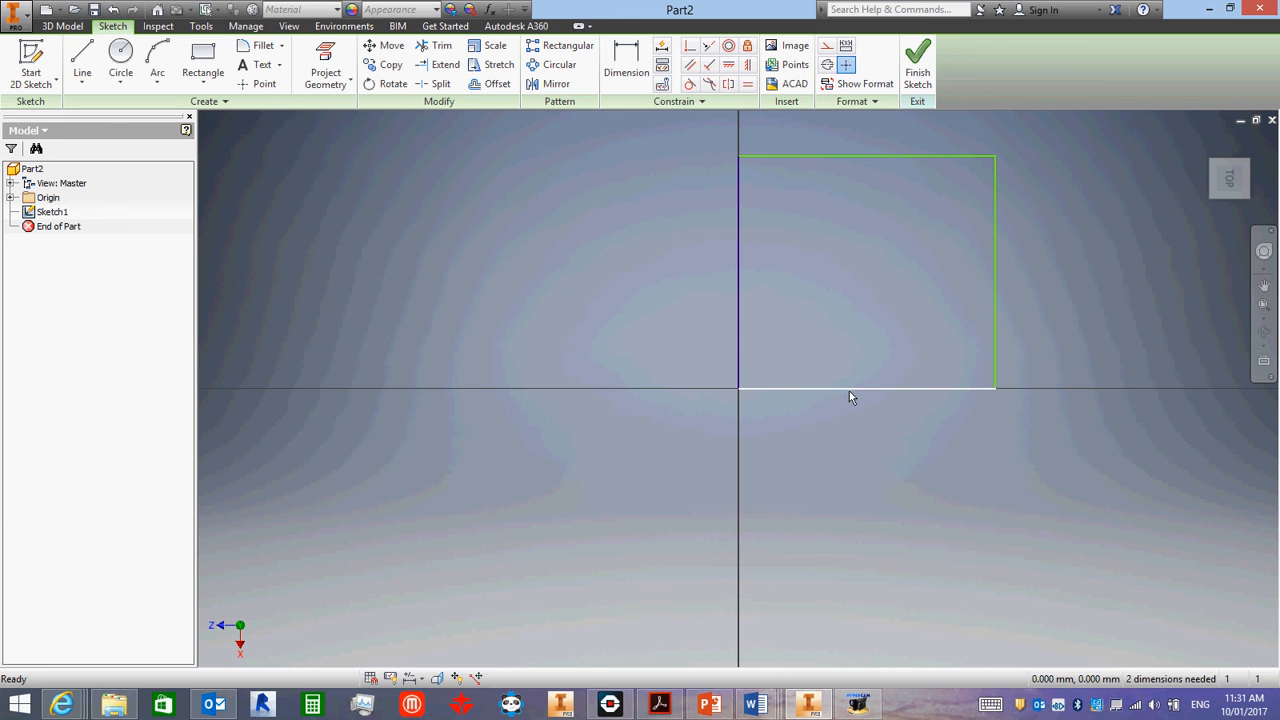
# - Reshape the rectangle by moving its free vertical edge and outer corners, making it about 15.6 mm wide
pyautogui.moveTo(849, 397); pyautogui.dragTo(843, 436)
pyautogui.moveTo(831, 391); pyautogui.dragTo(834, 428)
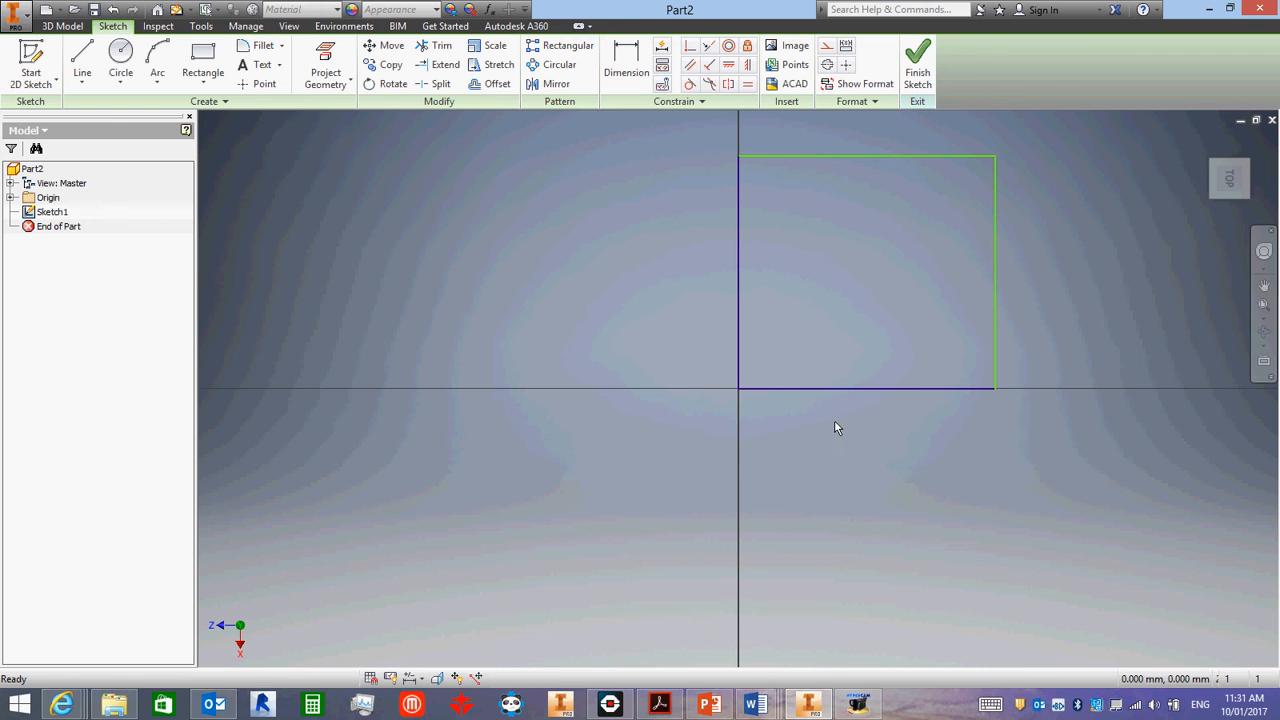
pyautogui.click(879, 256)
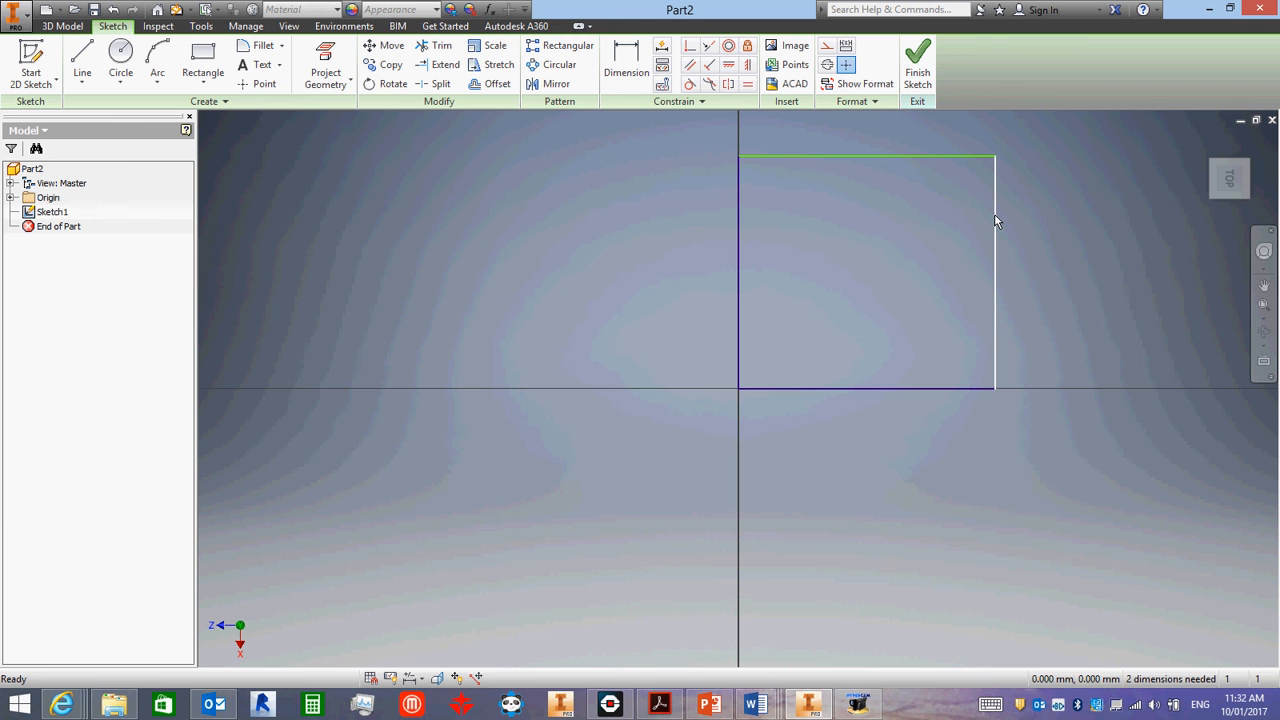
pyautogui.moveTo(995, 221); pyautogui.dragTo(1030, 224)
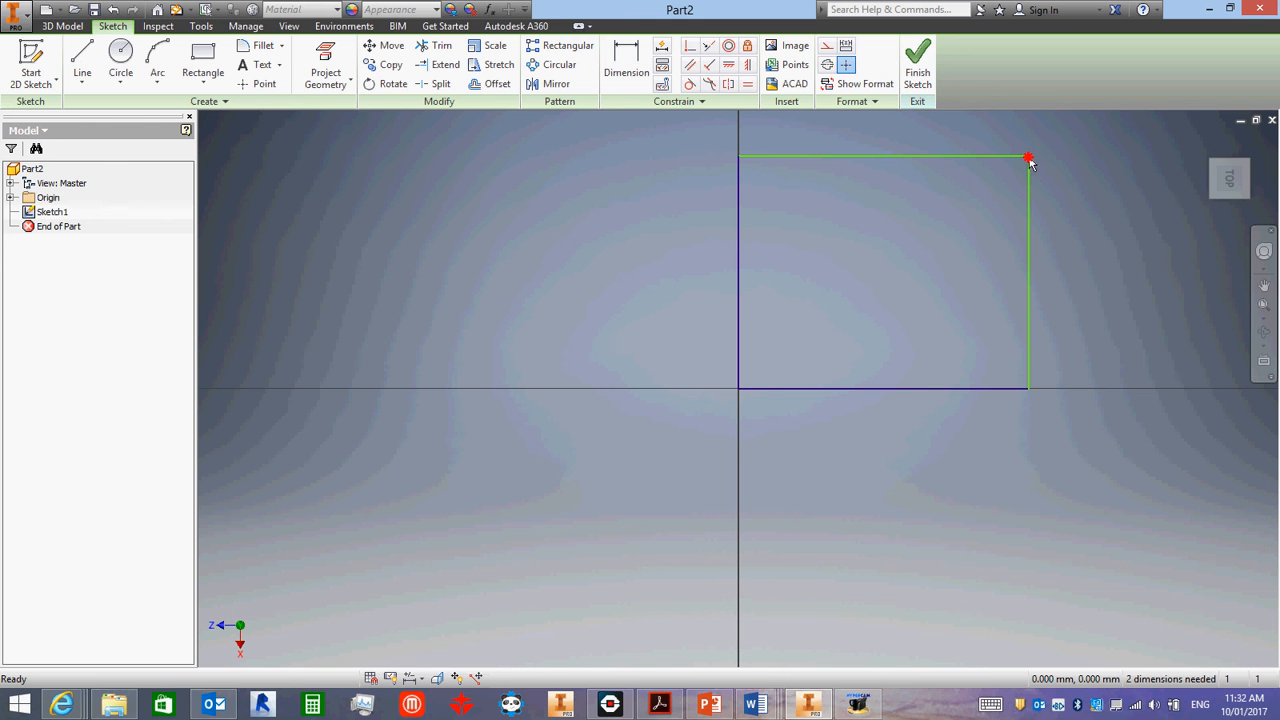
pyautogui.moveTo(1029, 157)
pyautogui.mouseDown()
pyautogui.moveTo(837, 263)
pyautogui.moveTo(934, 166)
pyautogui.moveTo(897, 263)
pyautogui.moveTo(1009, 169)
pyautogui.mouseUp()
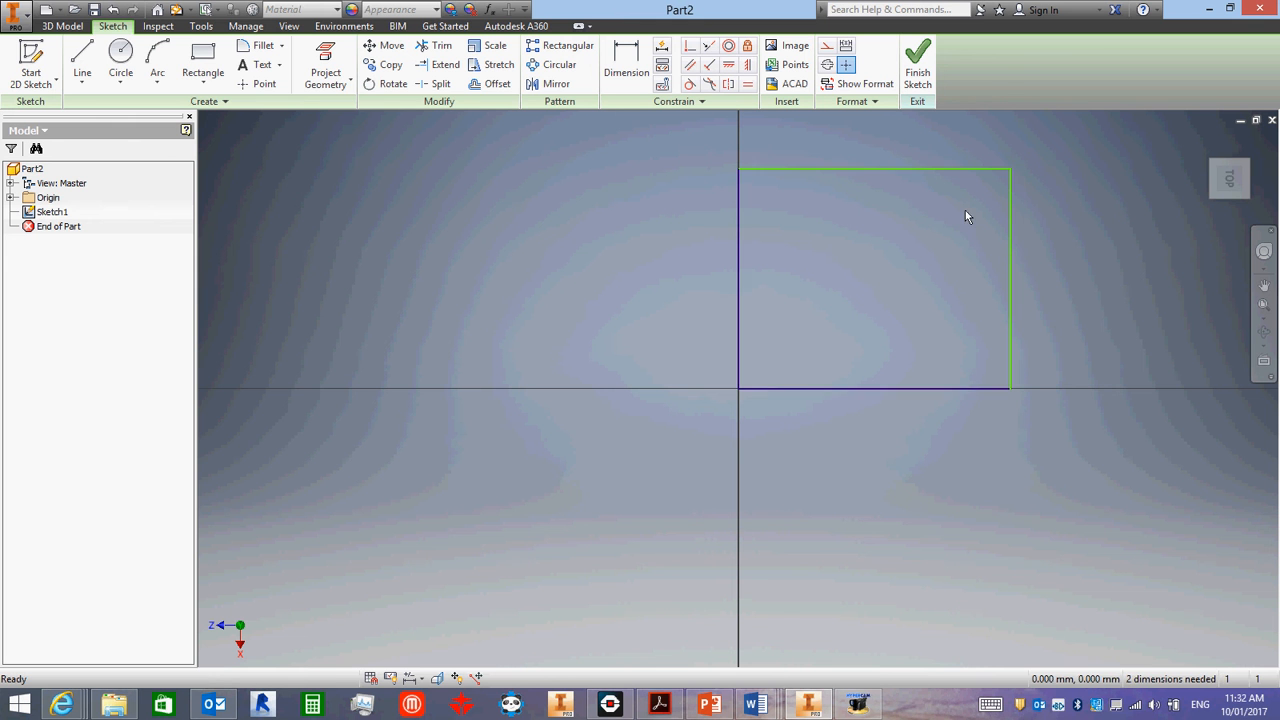
pyautogui.moveTo(1011, 388); pyautogui.dragTo(971, 391)
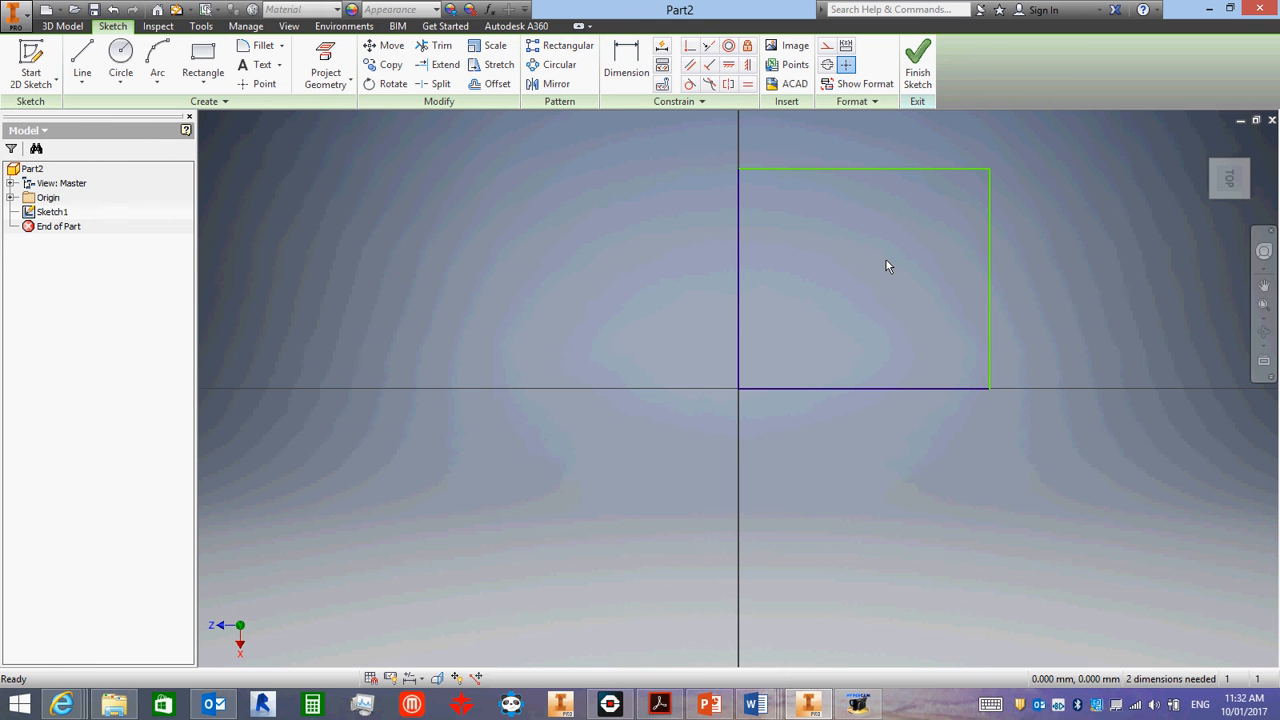
pyautogui.scroll(3, 882, 253)
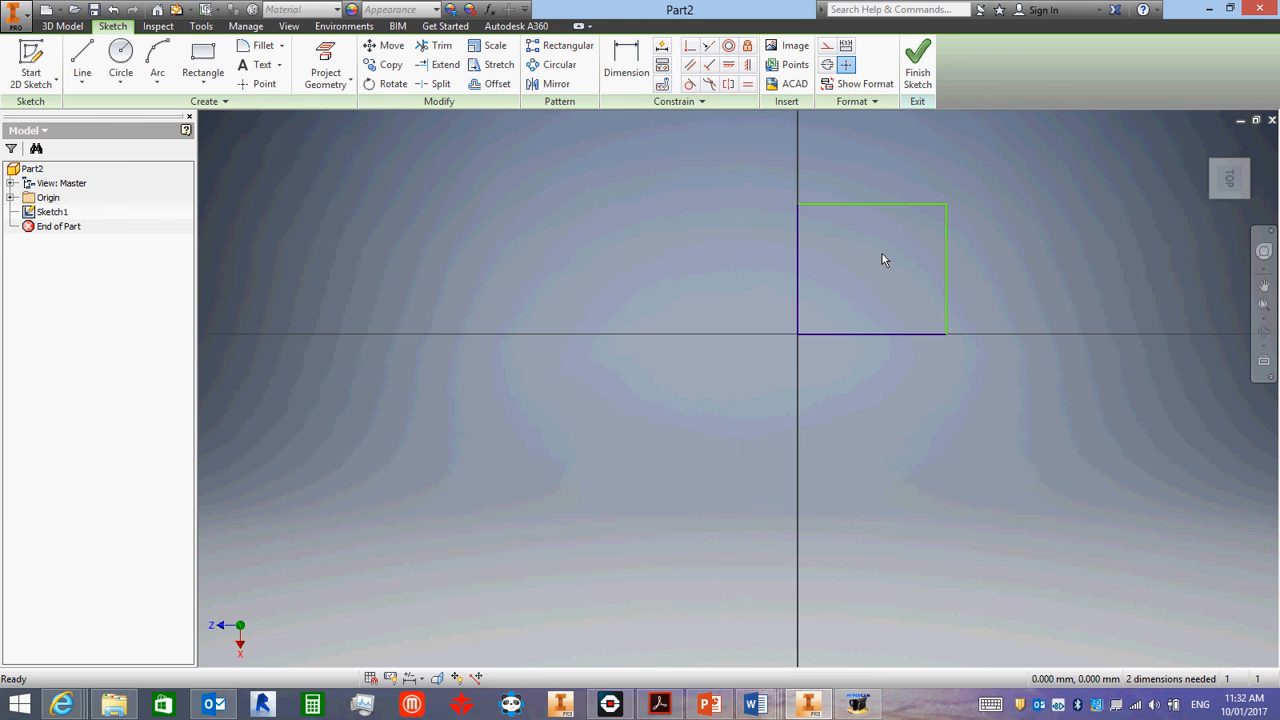
pyautogui.moveTo(949, 178); pyautogui.dragTo(789, 292, button='middle')
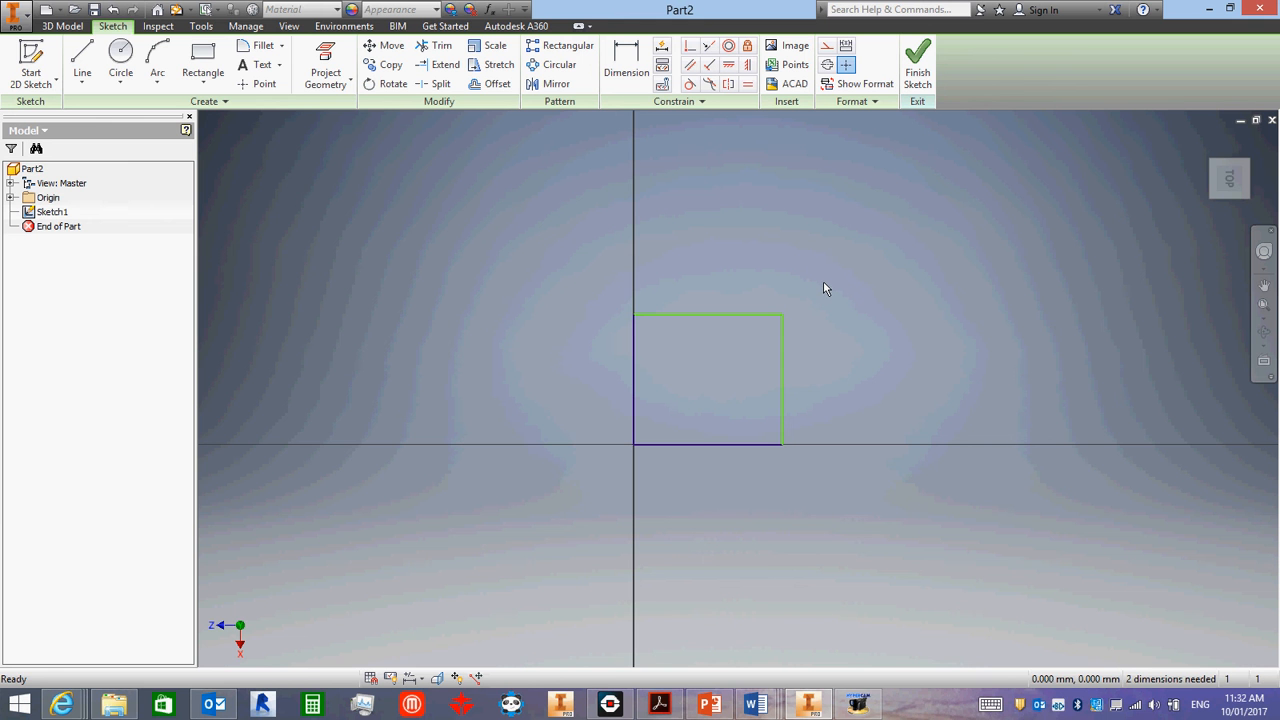
pyautogui.moveTo(826, 282)
pyautogui.mouseDown(button='middle')
pyautogui.moveTo(837, 306)
pyautogui.moveTo(863, 303)
pyautogui.moveTo(849, 249)
pyautogui.moveTo(759, 259)
pyautogui.moveTo(771, 291)
pyautogui.mouseUp(button='middle')
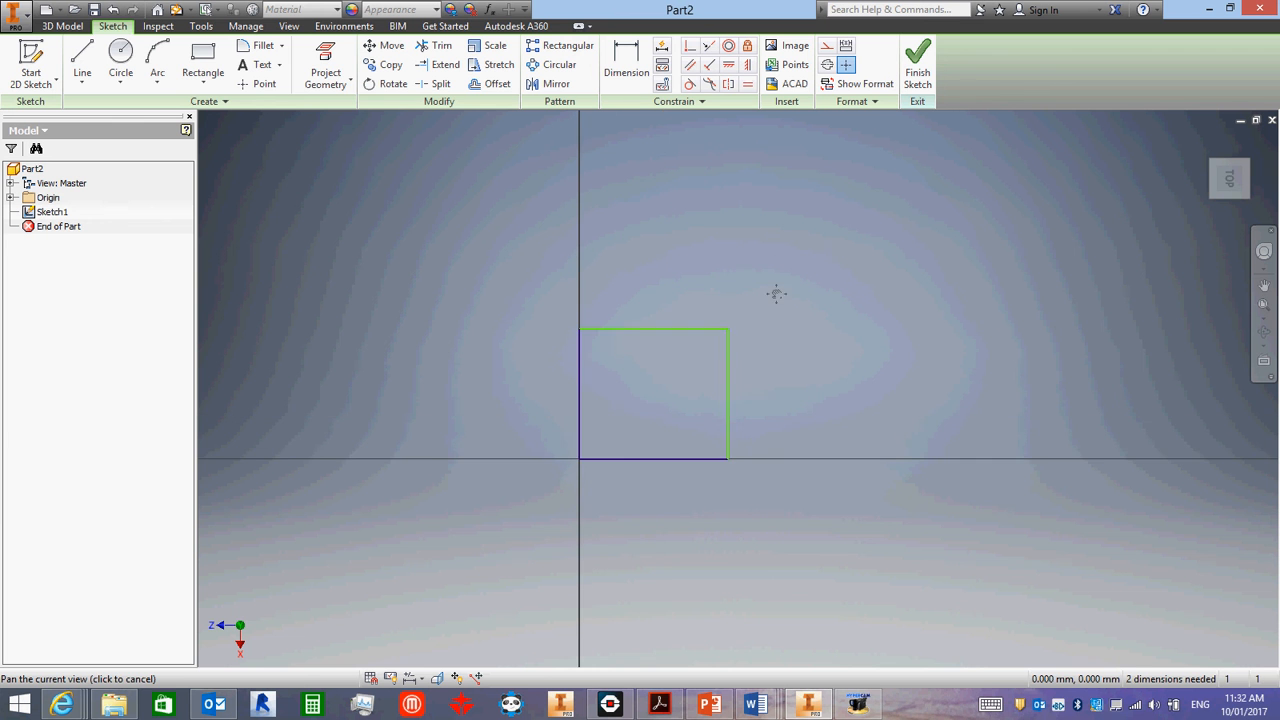
pyautogui.scroll(-2, 694, 386)
pyautogui.scroll(5, 697, 386)
pyautogui.scroll(2, 695, 386)
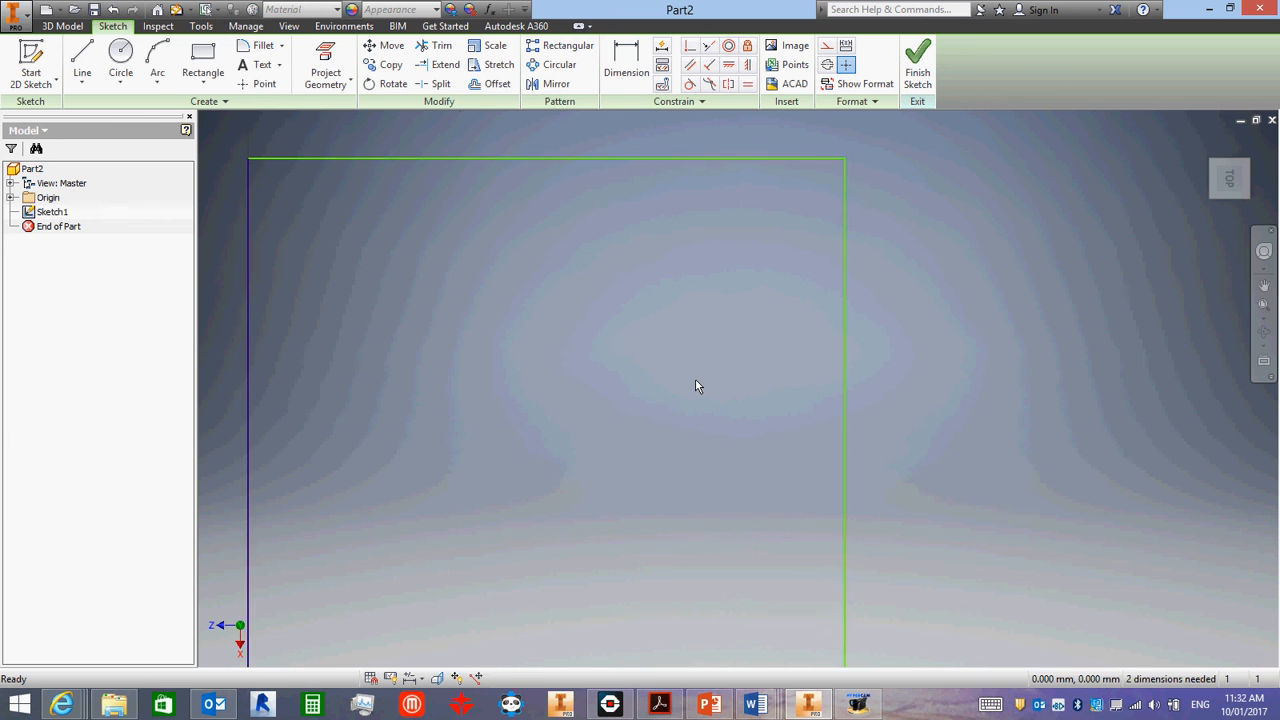
pyautogui.scroll(-2, 695, 386)
pyautogui.moveTo(695, 386)
pyautogui.mouseDown(button='middle')
pyautogui.moveTo(686, 374)
pyautogui.moveTo(771, 367)
pyautogui.mouseUp(button='middle')
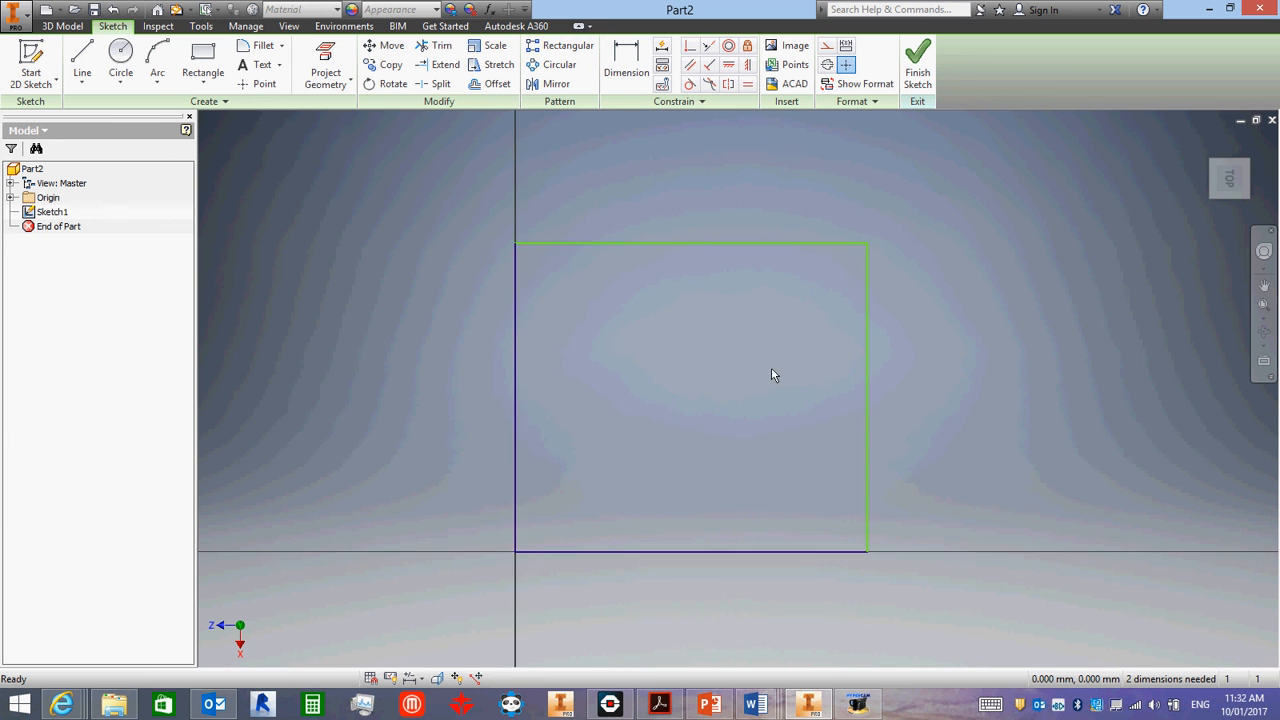
pyautogui.scroll(-4, 771, 367)
pyautogui.scroll(3, 771, 367)
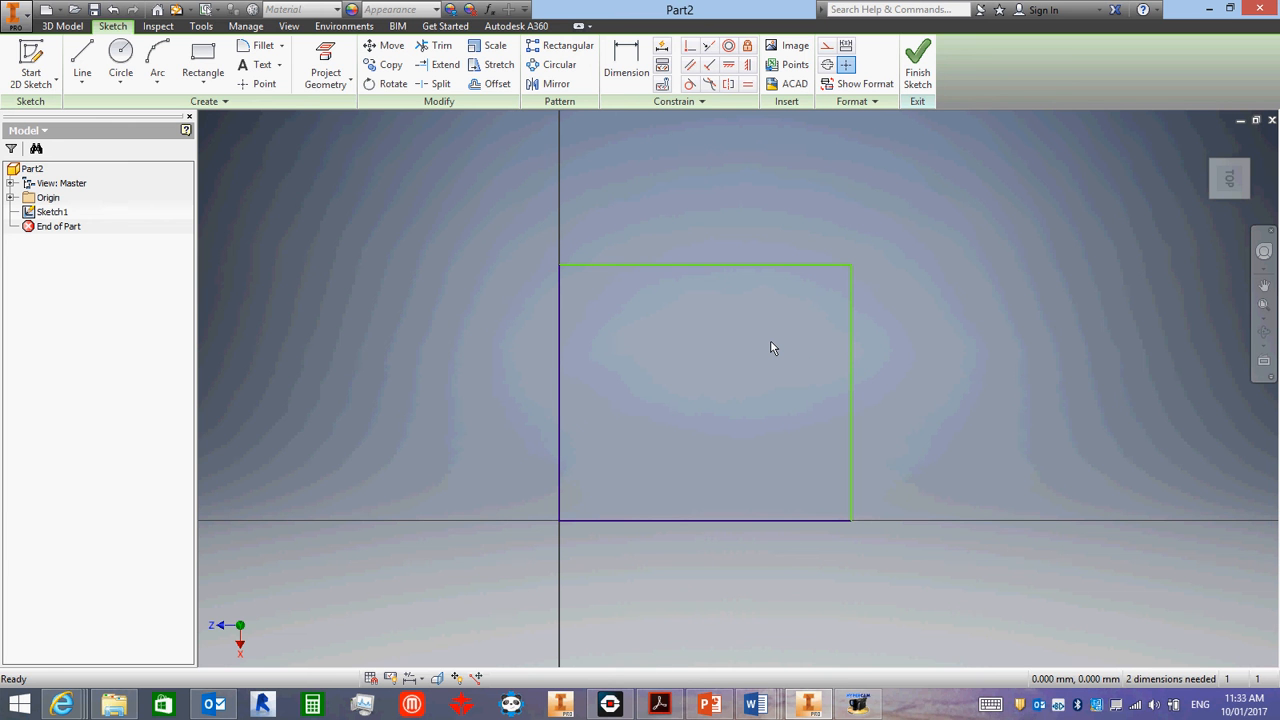
pyautogui.moveTo(770, 340)
pyautogui.mouseDown(button='middle')
pyautogui.moveTo(745, 403)
pyautogui.moveTo(735, 347)
pyautogui.moveTo(755, 336)
pyautogui.mouseUp(button='middle')
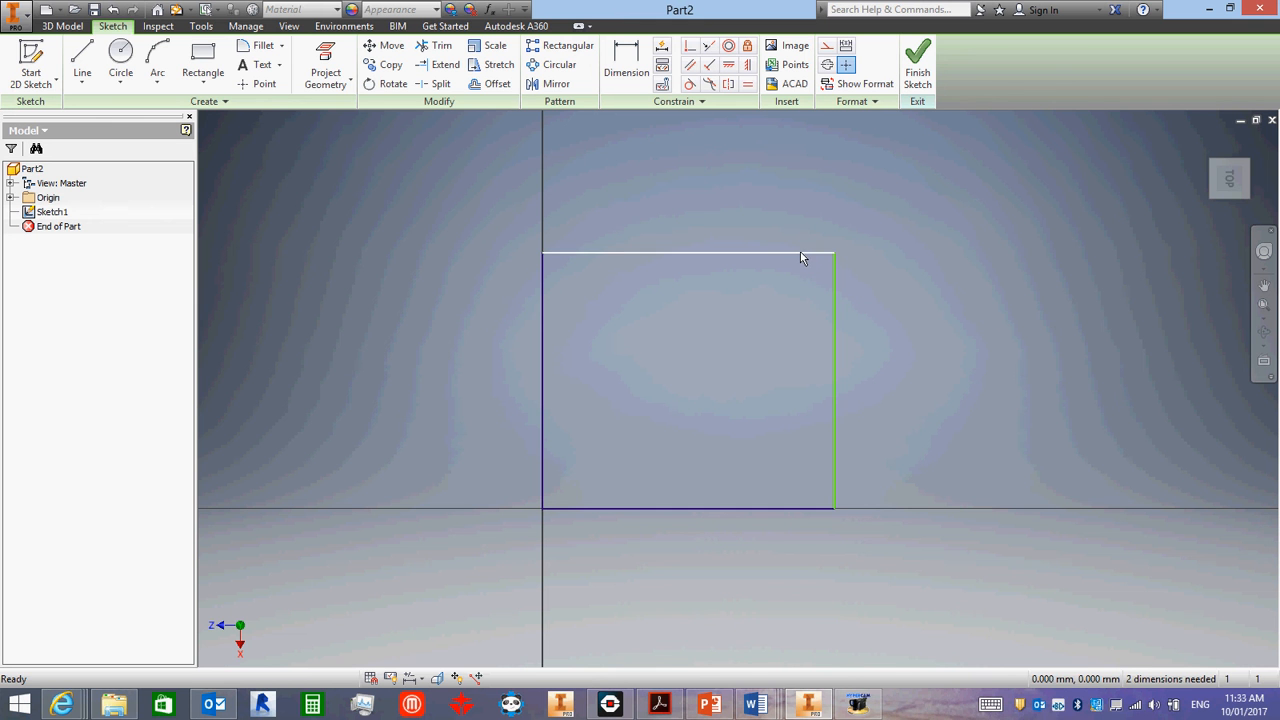
# - Dimension the rectangle's upper horizontal edge above the profile and set its length to 20 mm
pyautogui.click(636, 52)
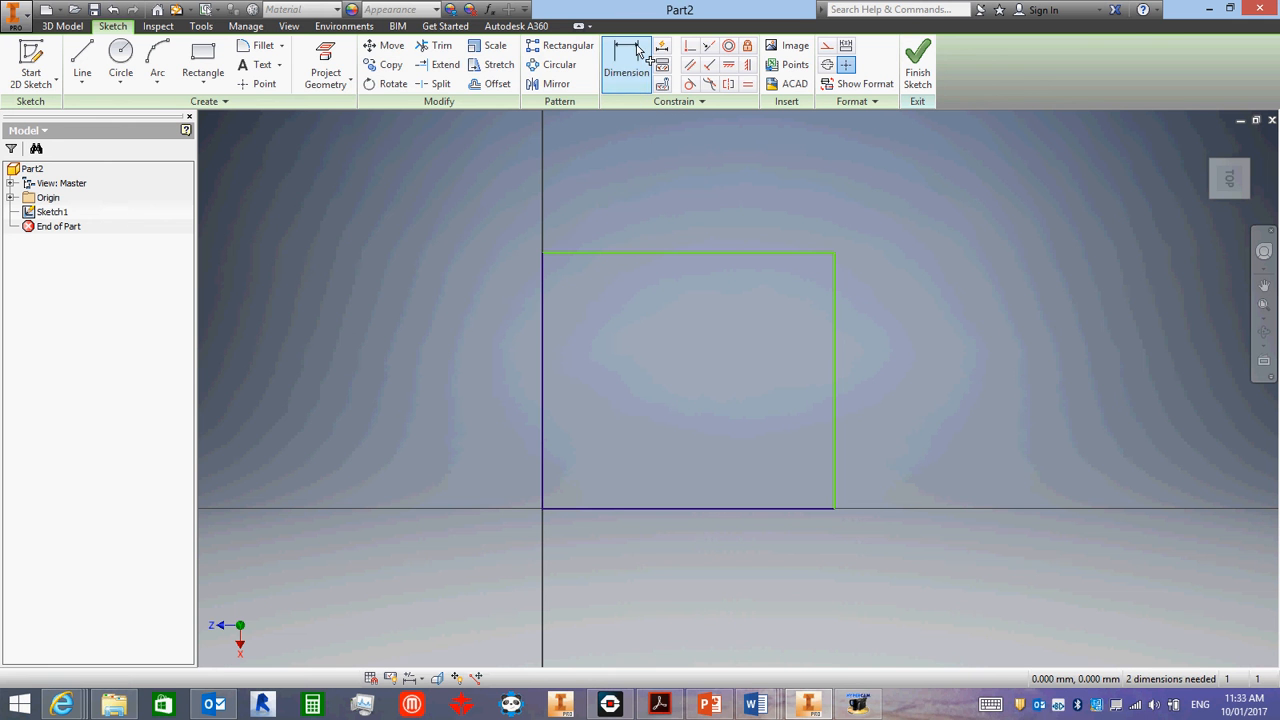
pyautogui.click(670, 253)
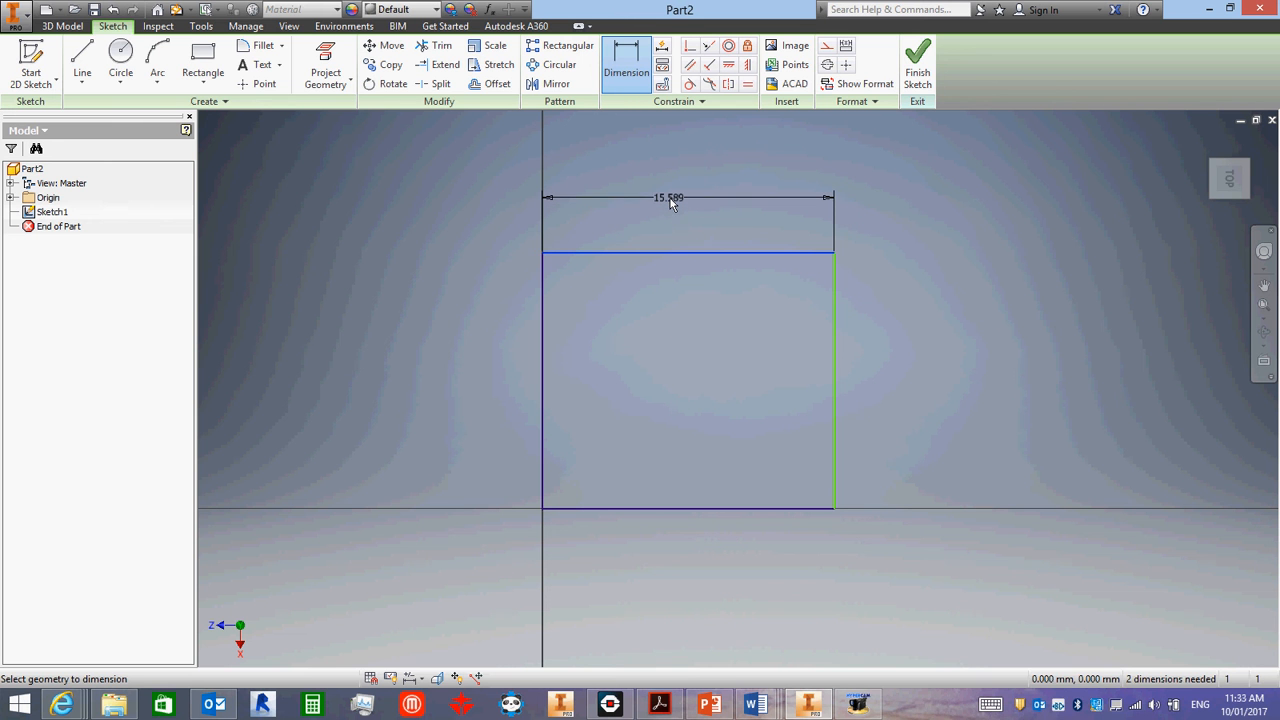
pyautogui.click(669, 198)
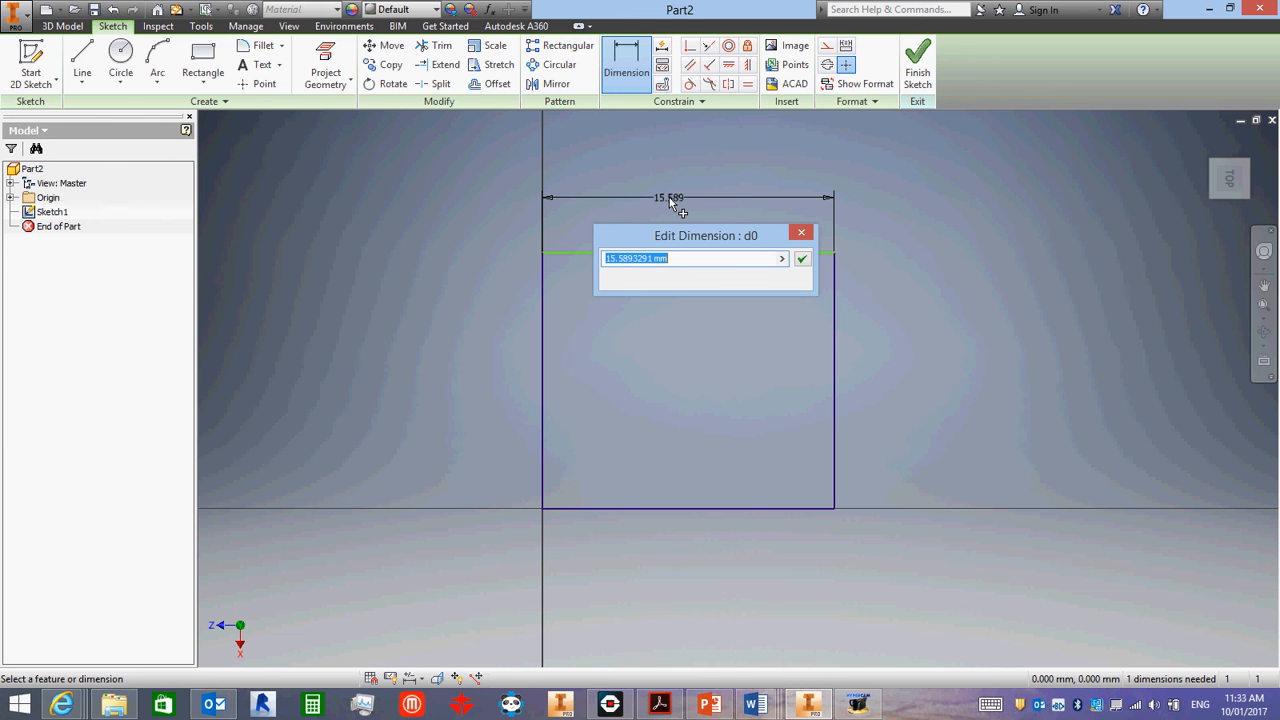
pyautogui.write('20')
pyautogui.press('Return')
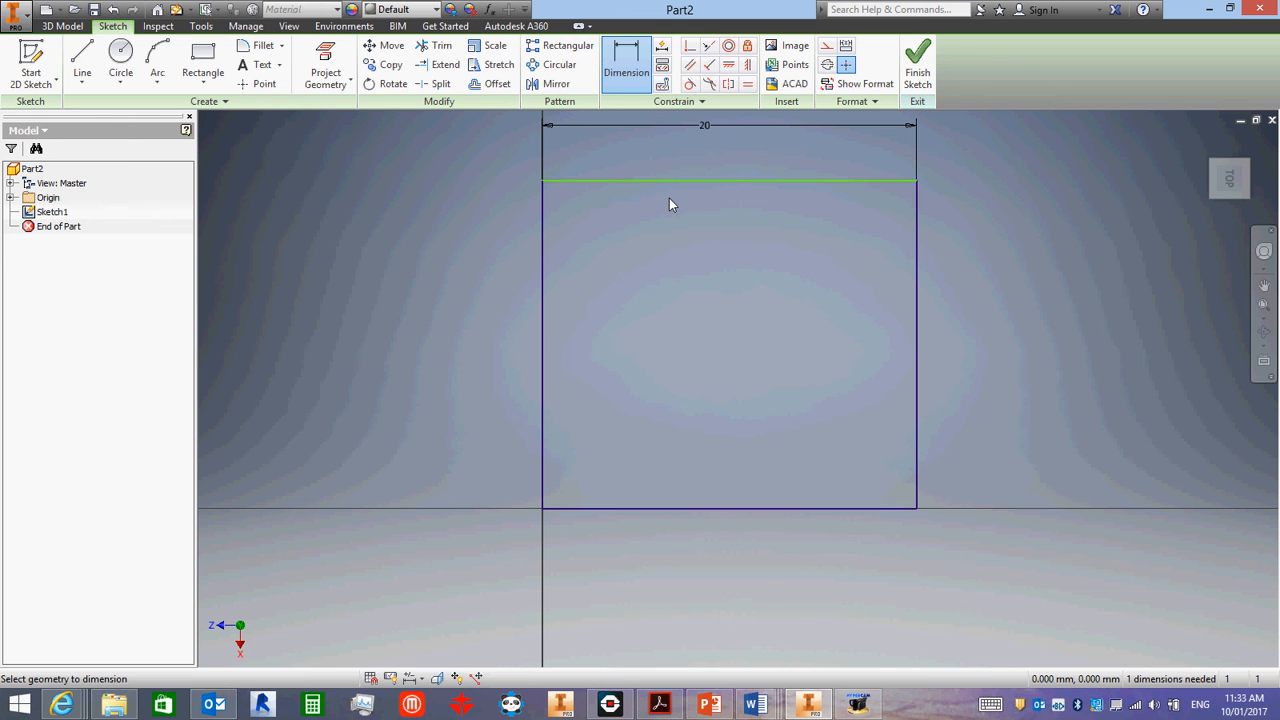
# - Try to move the rectangle's vertical edge opposite the origin by dragging it inward with the width dimension in place
pyautogui.scroll(3, 695, 366)
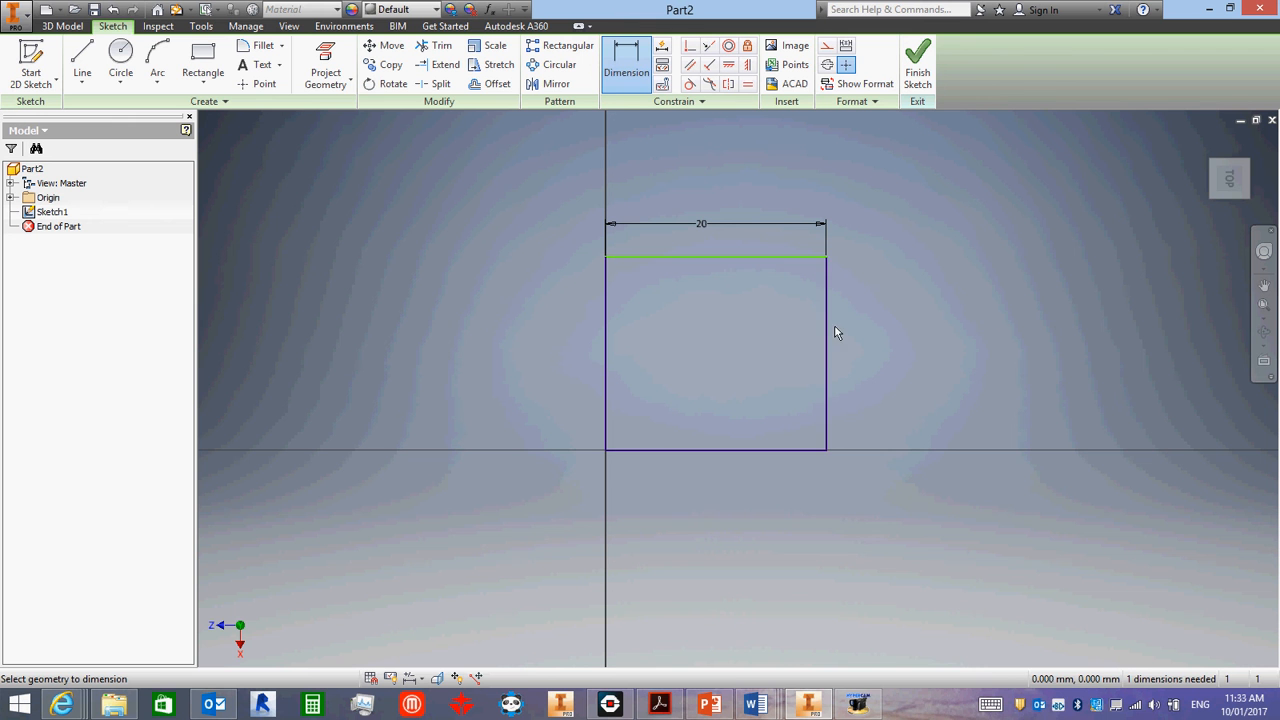
pyautogui.press('Escape')
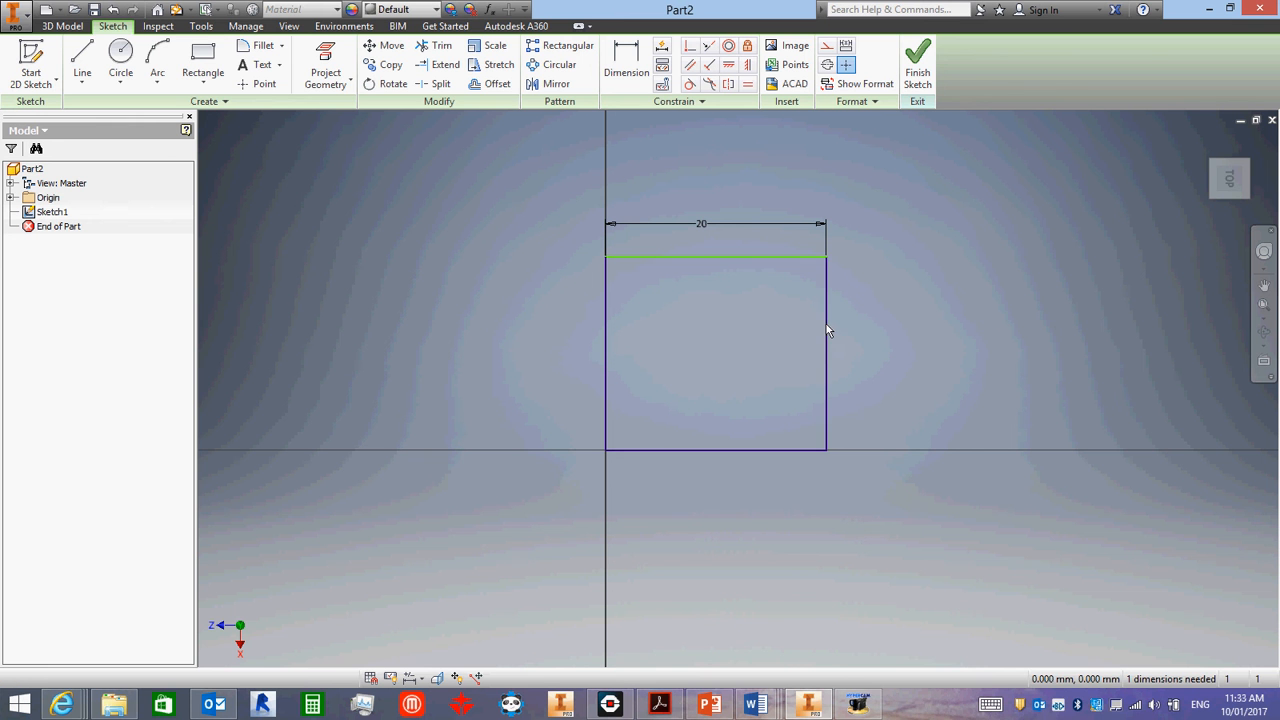
pyautogui.moveTo(825, 334); pyautogui.dragTo(800, 346)
pyautogui.click(751, 325)
# - Set the rectangle's horizontal width dimension to 25 mm
pyautogui.doubleClick(700, 226)
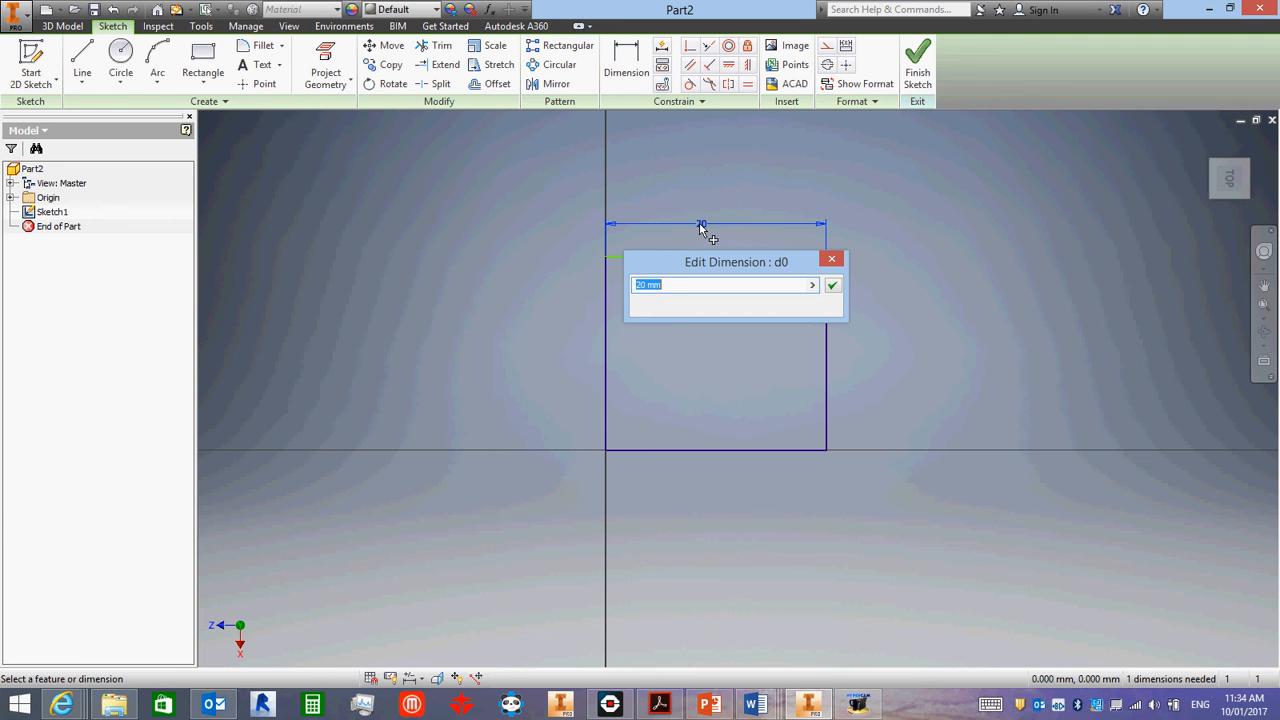
pyautogui.write('25')
pyautogui.press('Return')
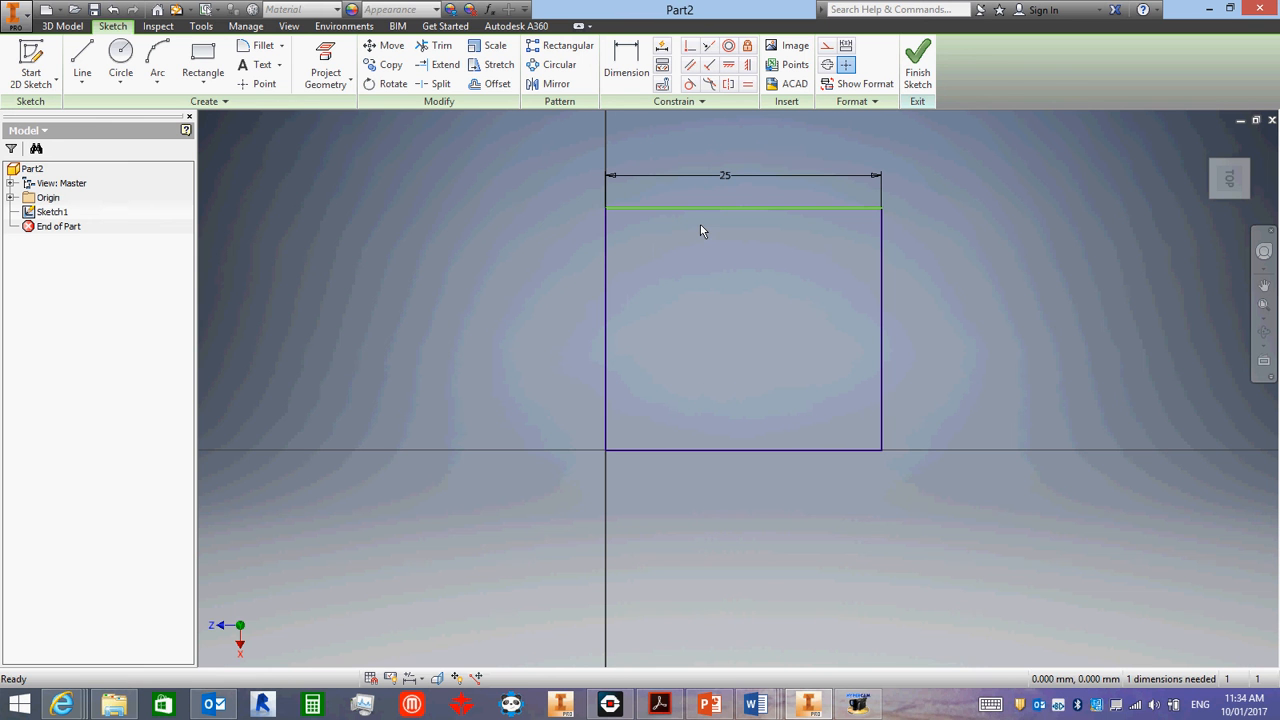
# - Dimension the rectangle's vertical edge opposite the origin, placing the dimension outside the profile, and set its length to 20 mm
pyautogui.press('d')
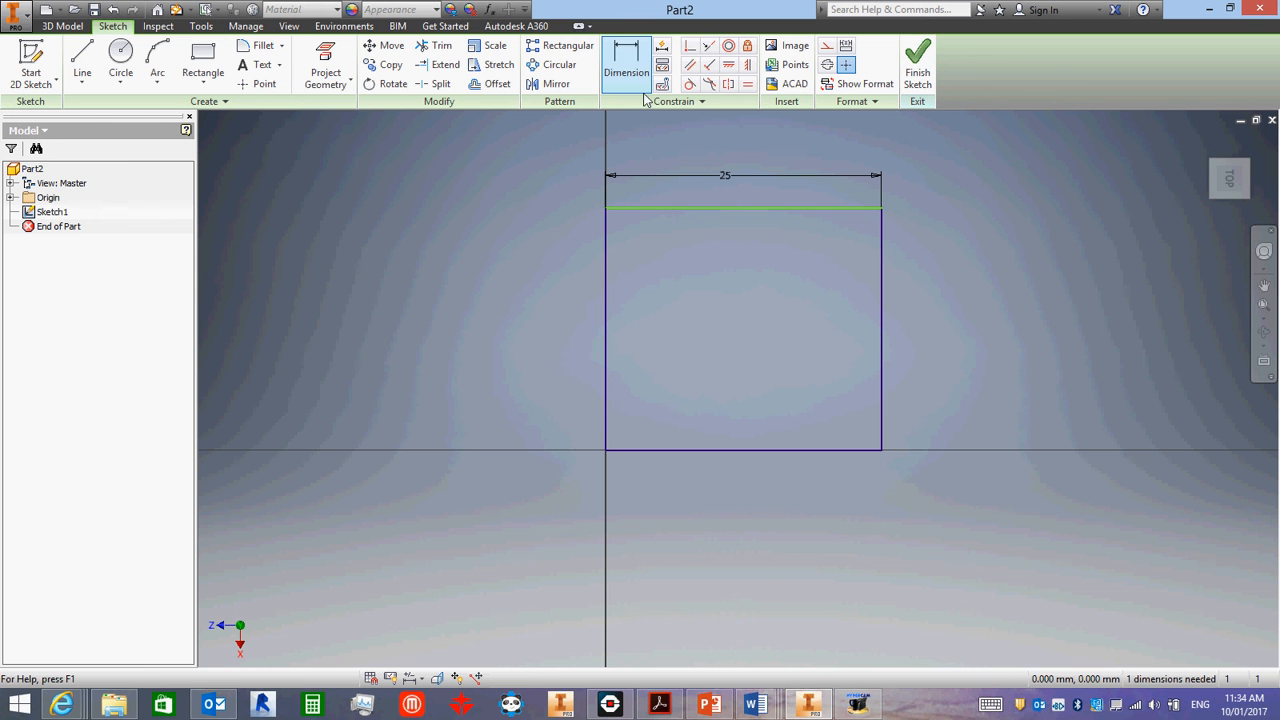
pyautogui.click(882, 266)
pyautogui.click(927, 278)
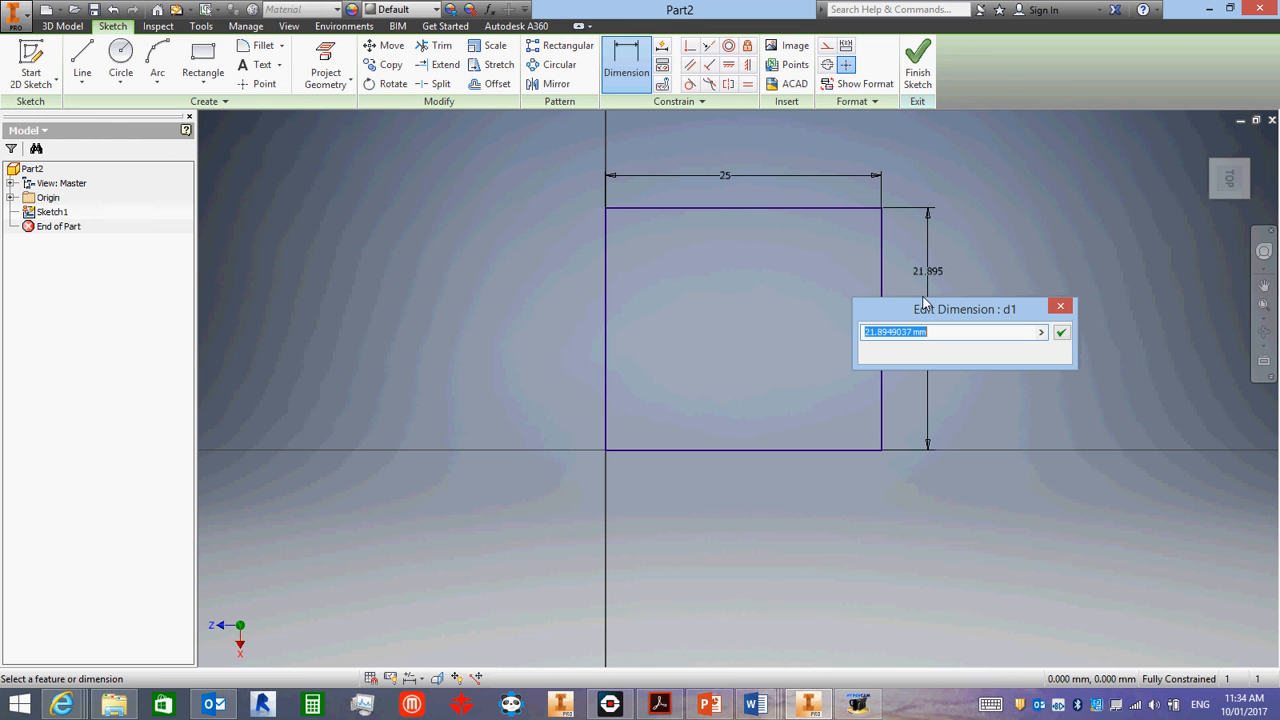
pyautogui.write('20')
pyautogui.press('Return')
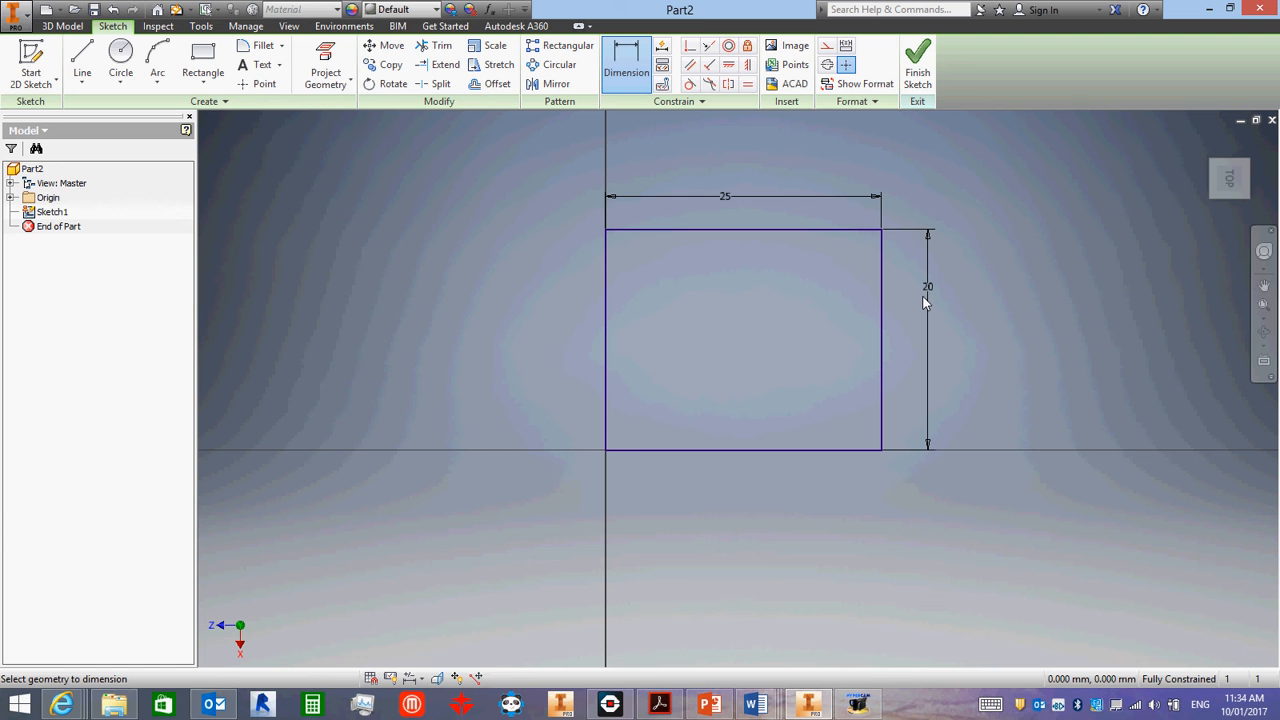